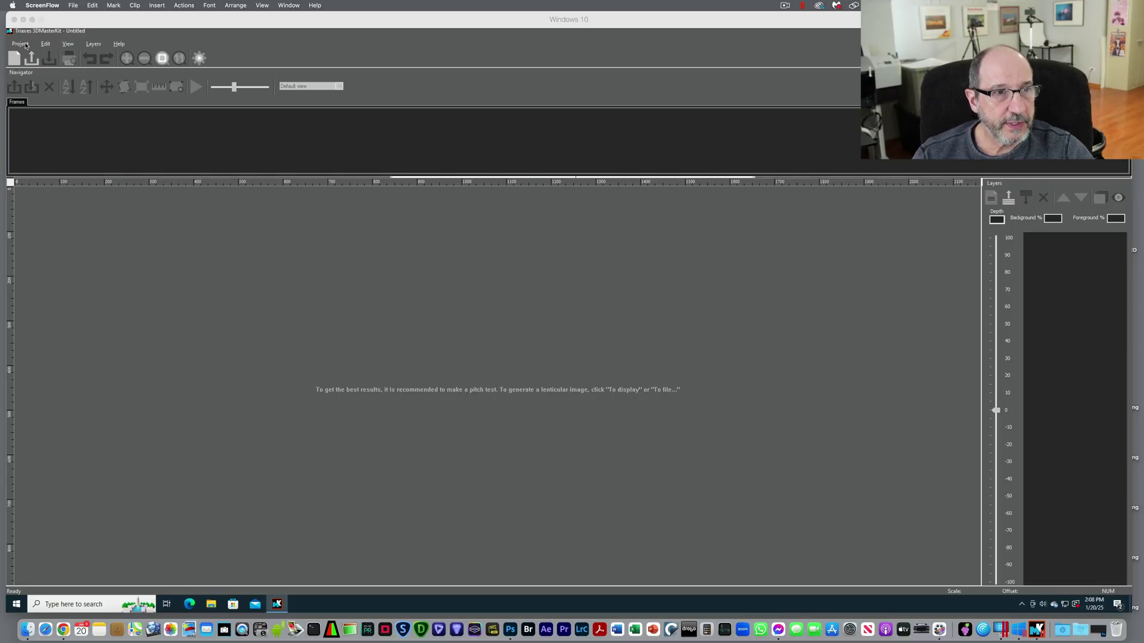
Step: Start a pitch test and set its tuning mode to Color A4
click(20, 44)
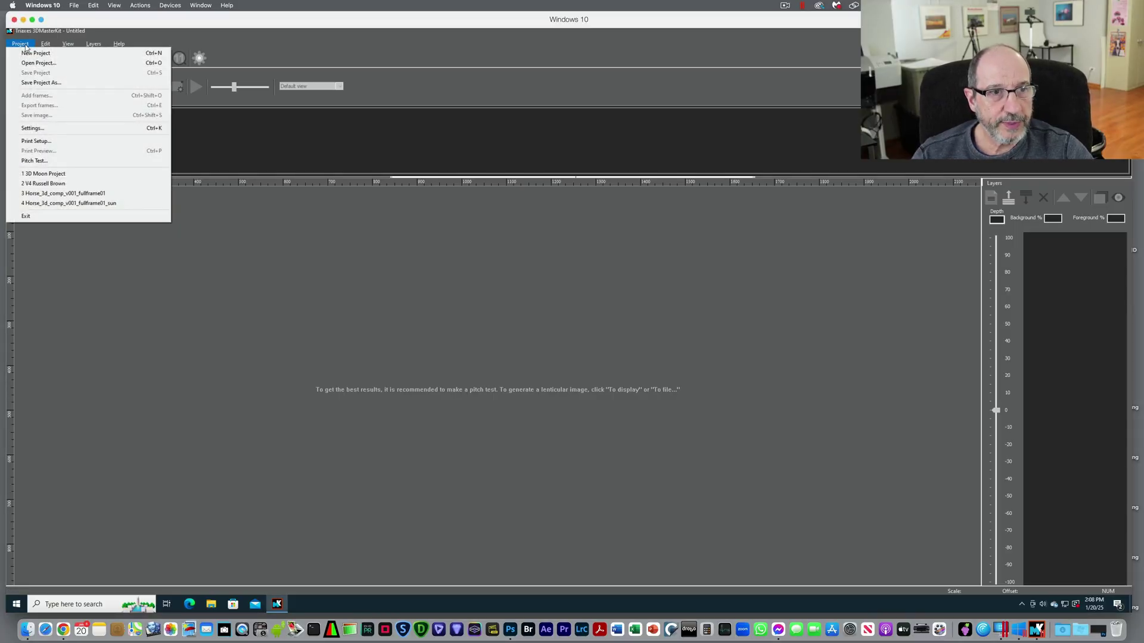
click(54, 163)
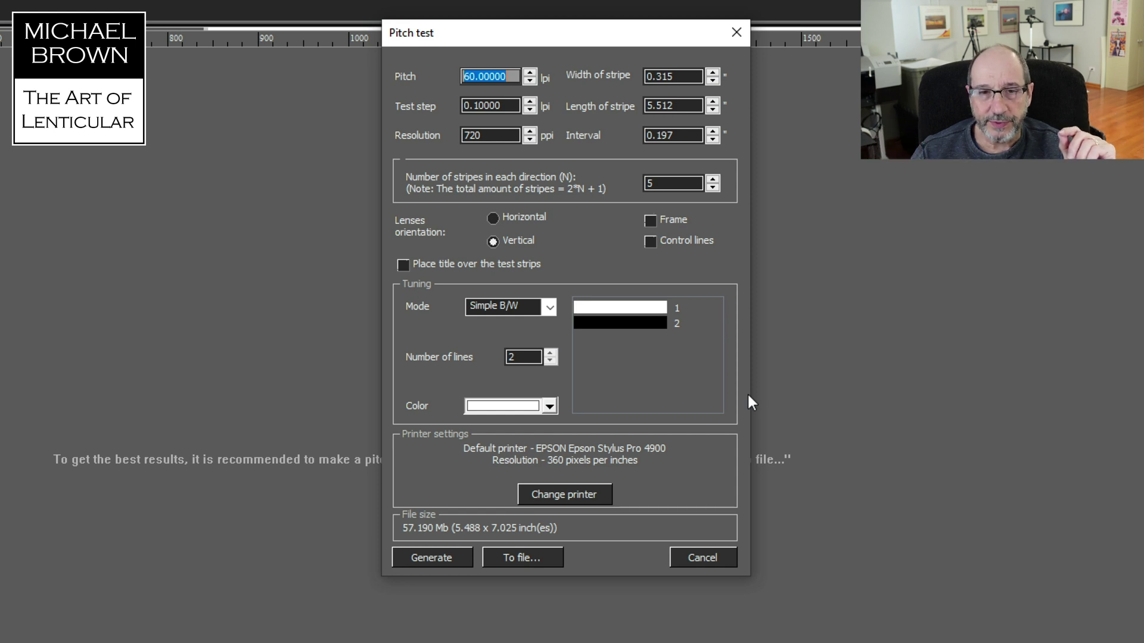
click(548, 306)
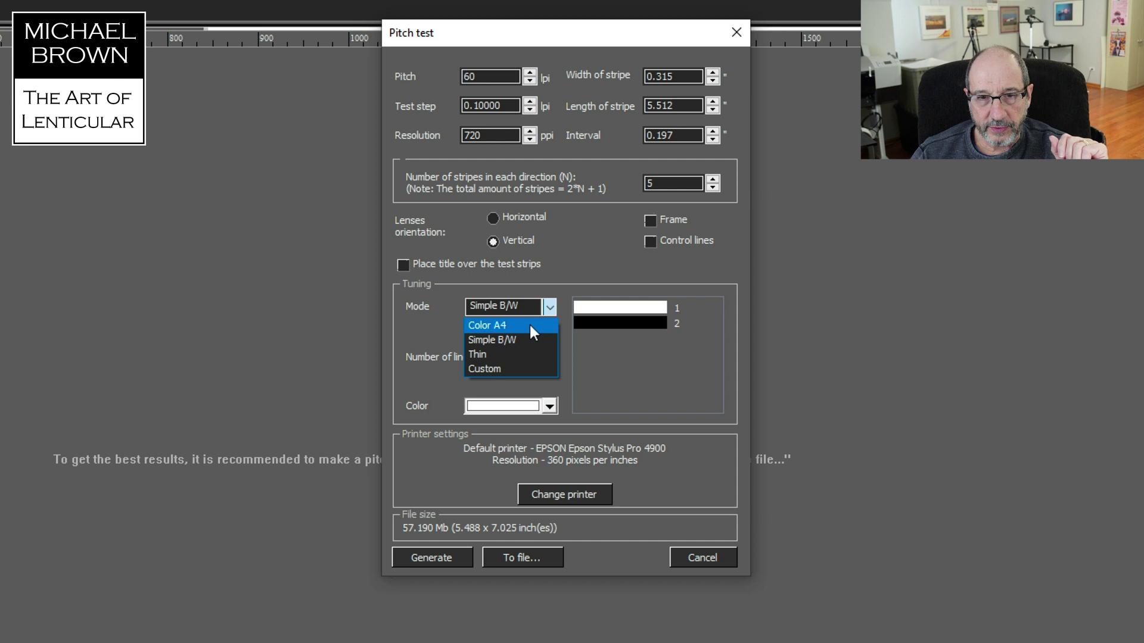
click(532, 330)
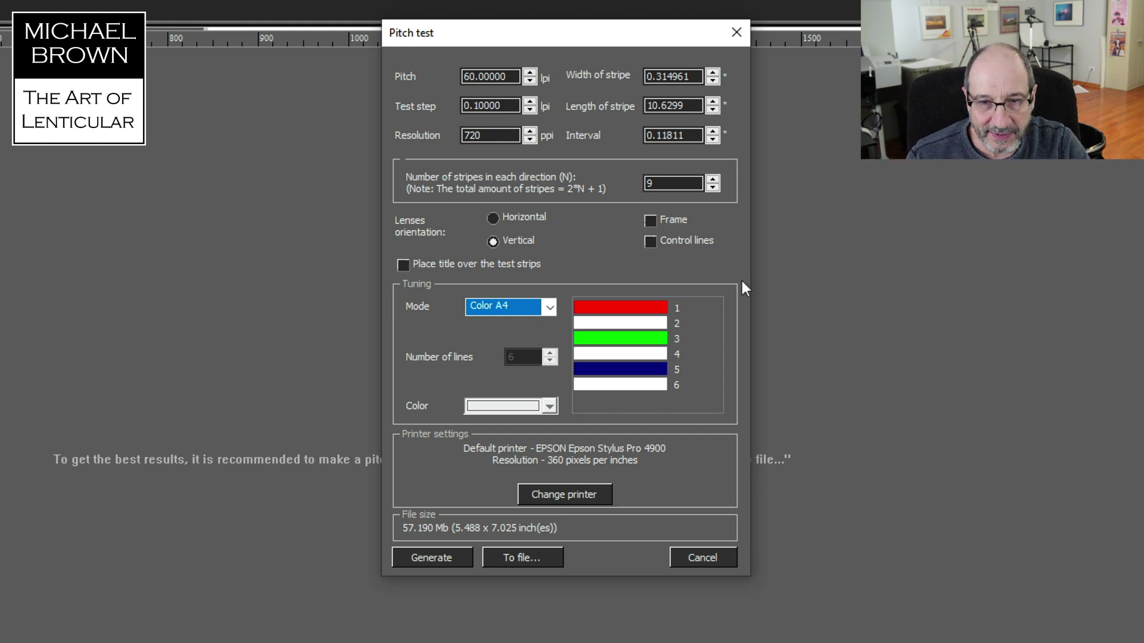
Step: Turn on control lines and place the title over the test strips
click(651, 242)
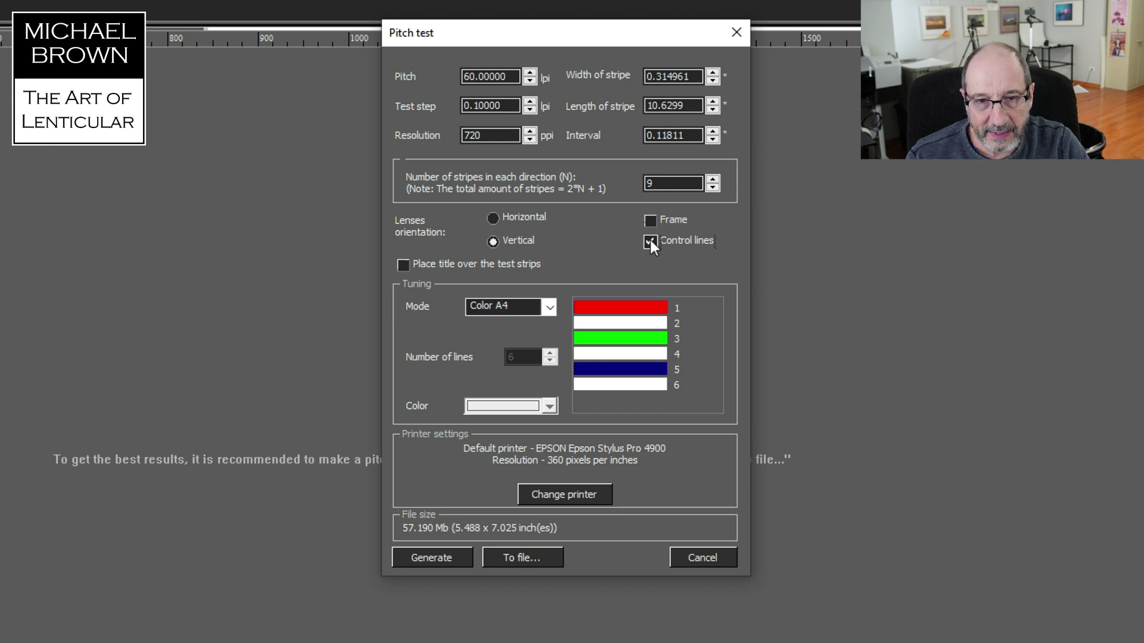
click(402, 265)
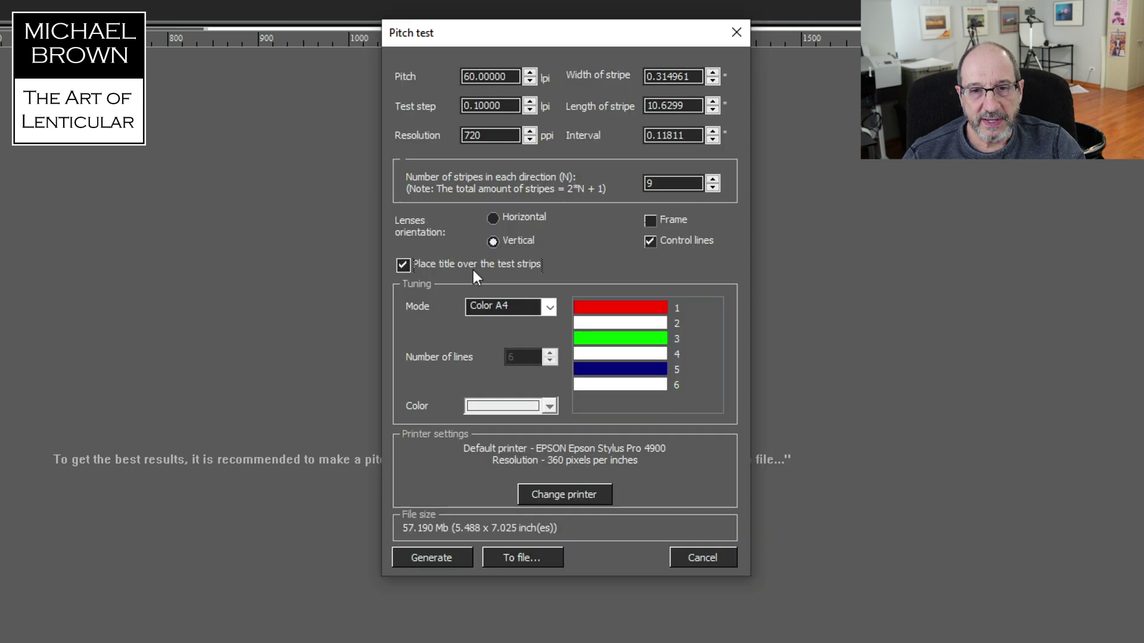
click(472, 267)
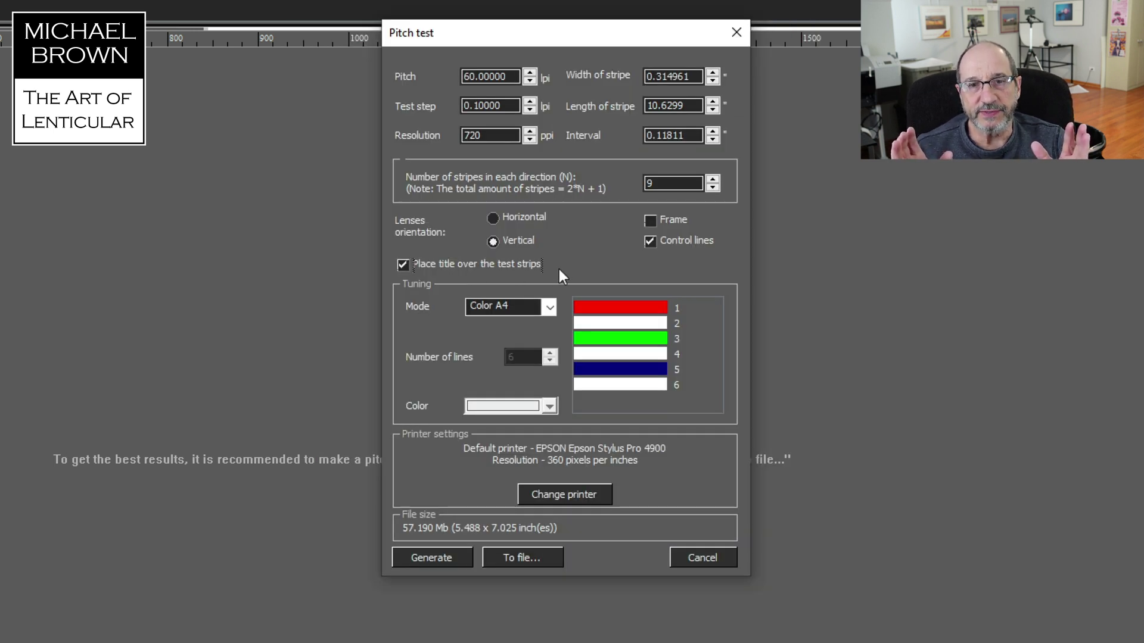
click(403, 265)
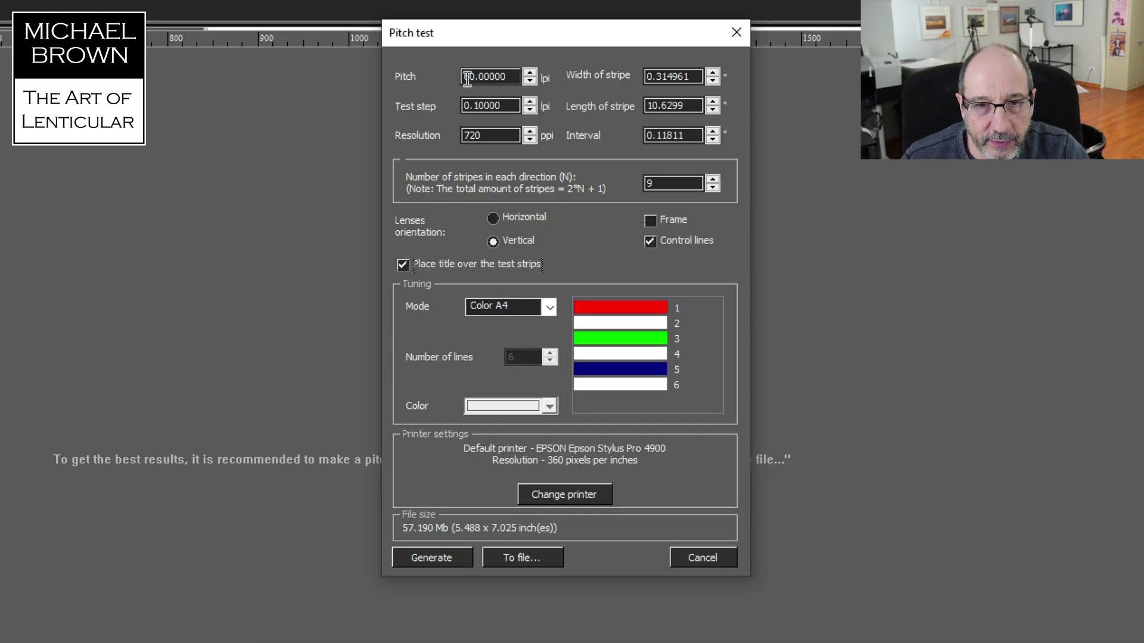
Step: Set the pitch to 40 lpi and the test step to 0.005 lpi
double_click(468, 77)
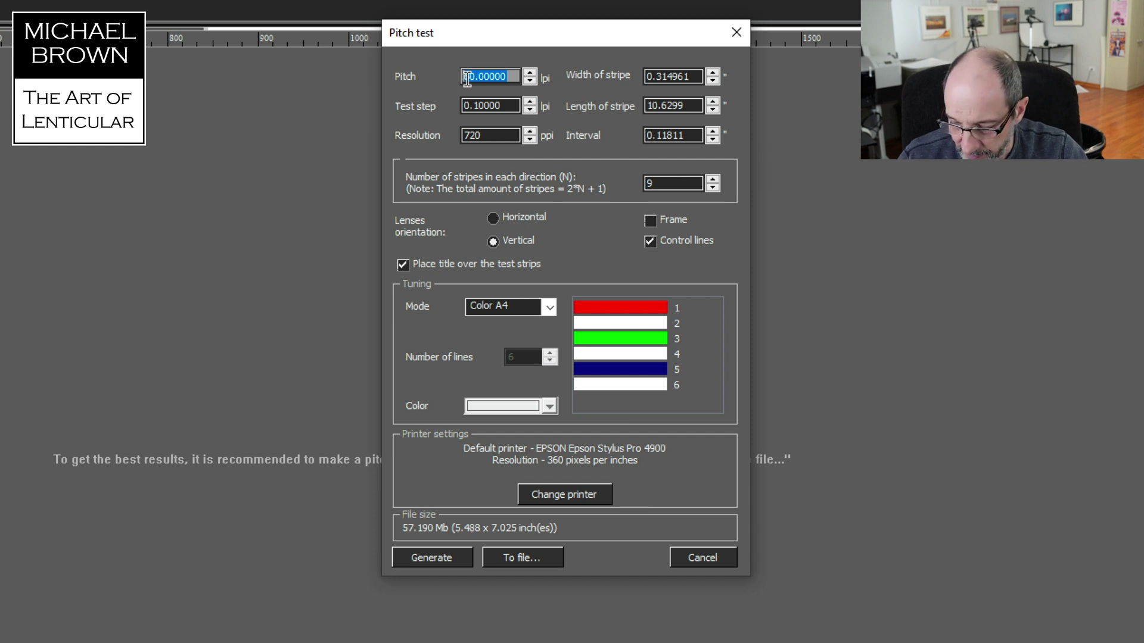
text(40)
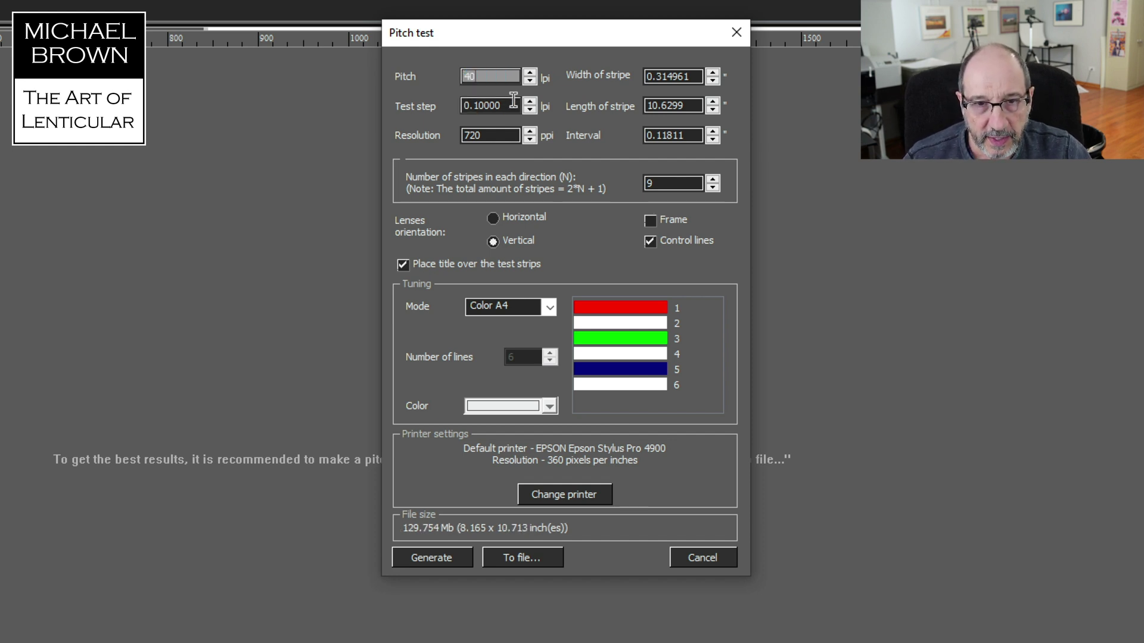
key(Tab)
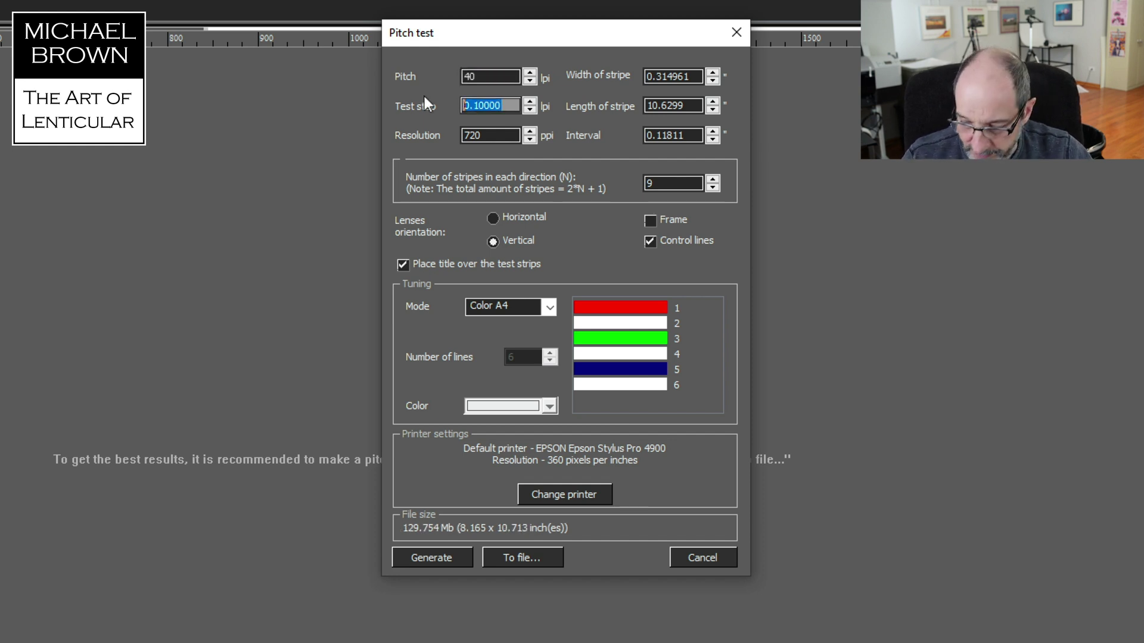
text(0.)
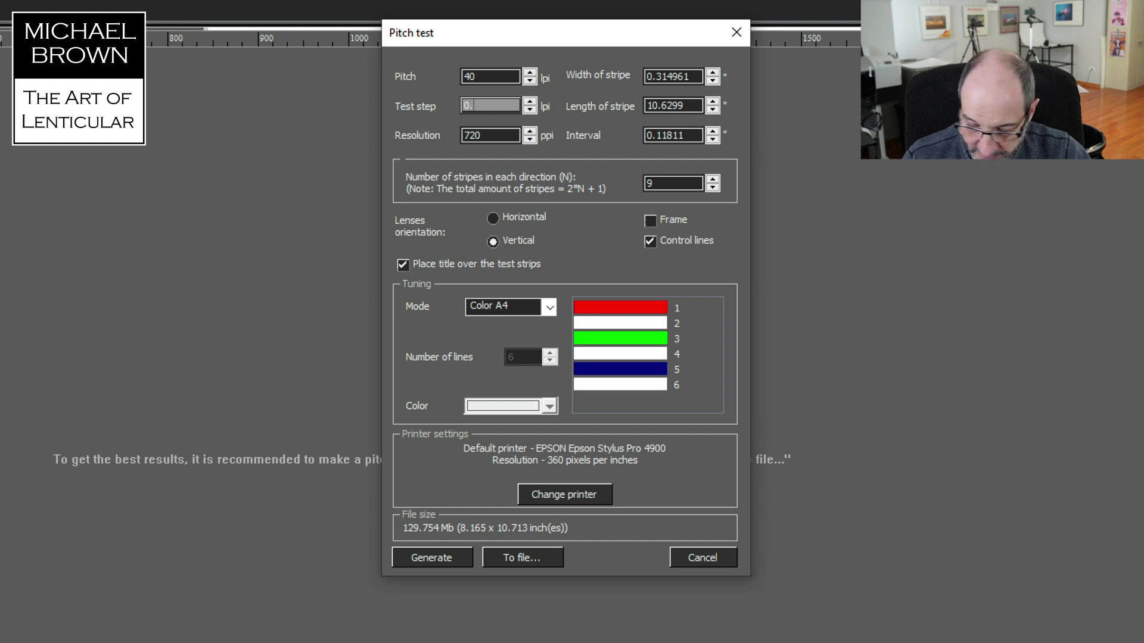
text(005)
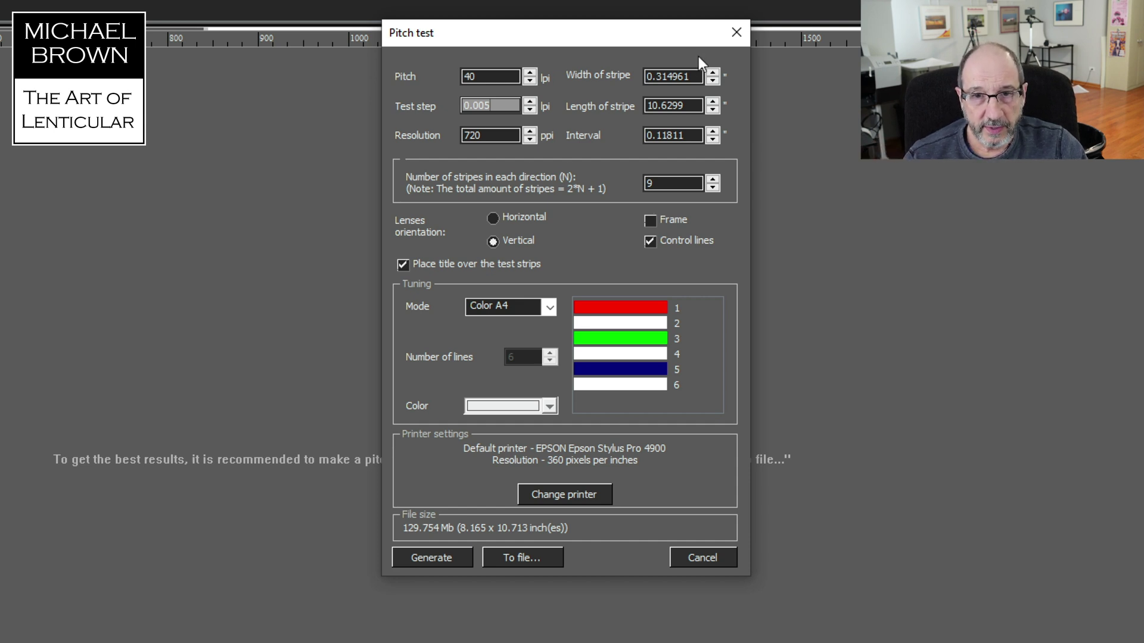
Step: Set the stripe width to 0.5 inch, the stripe length to 17 inches and the interval to 0.2 inch
double_click(671, 76)
text(0.5)
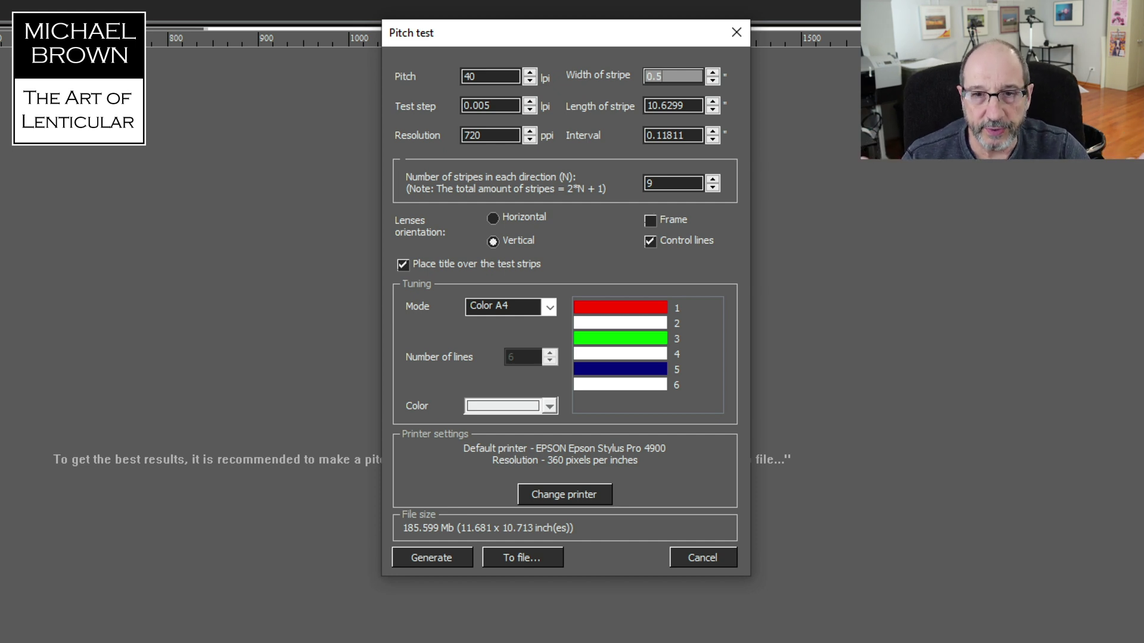
click(680, 107)
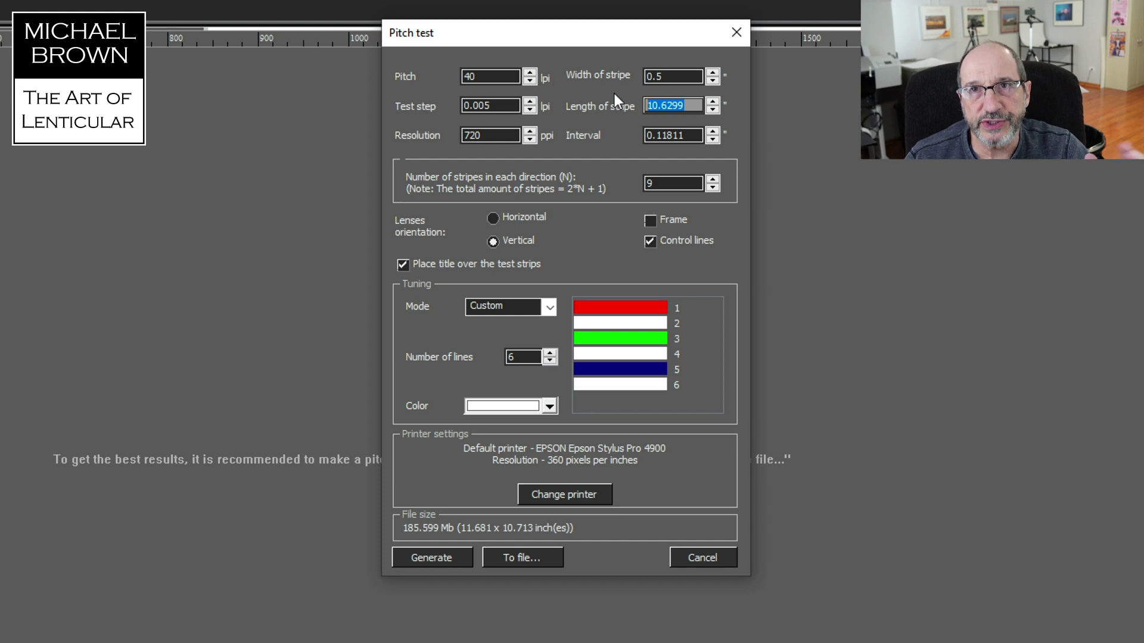
text(17)
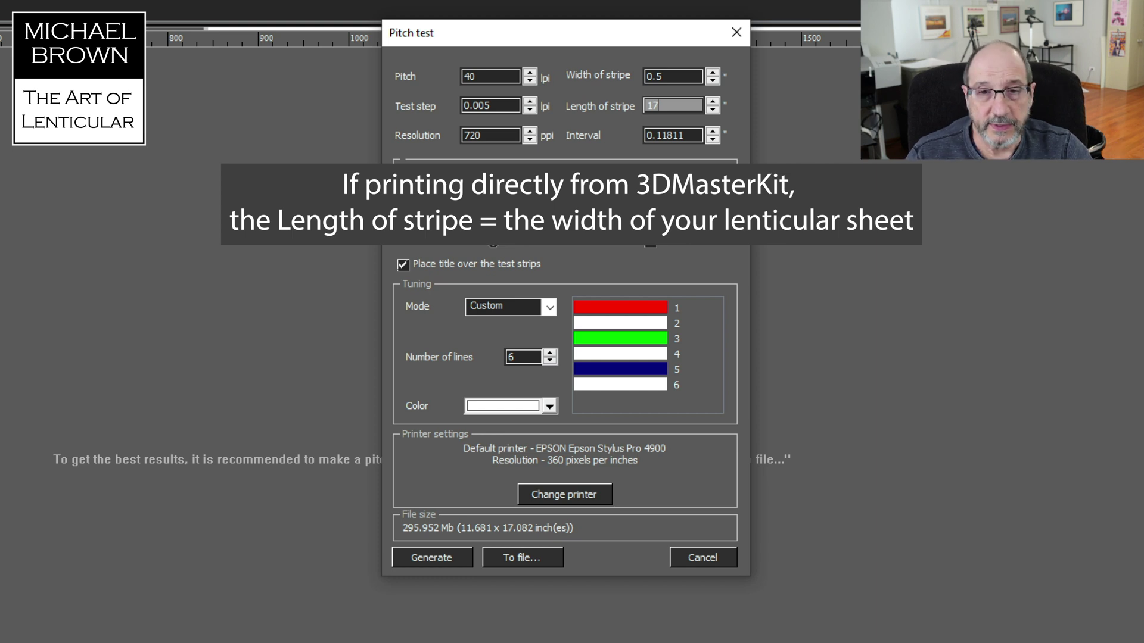
key(Tab)
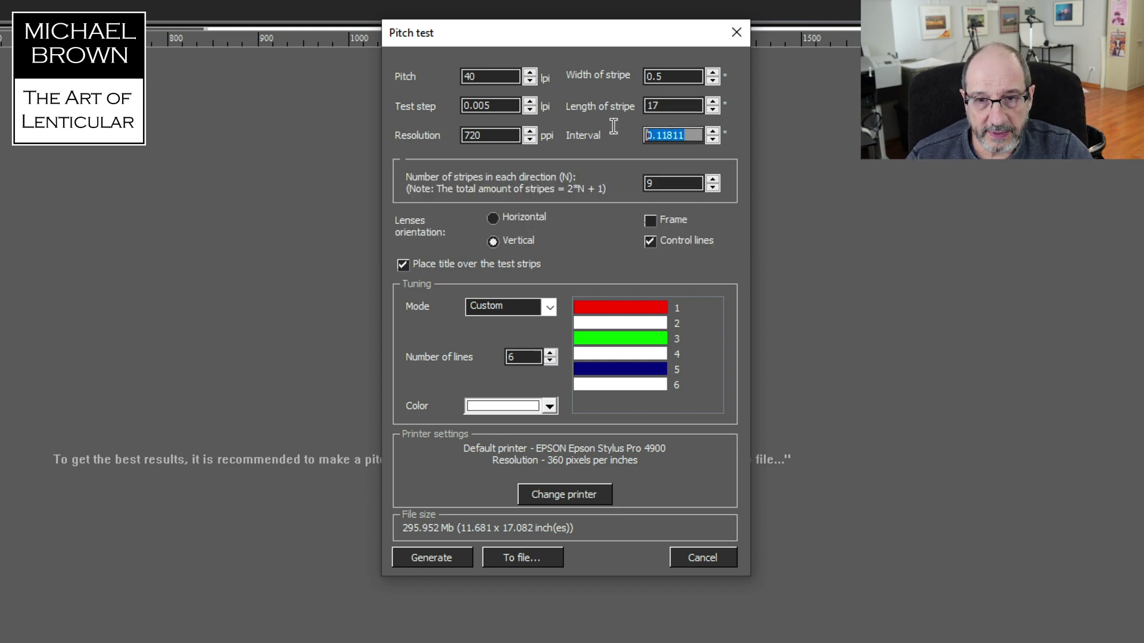
text(0.)
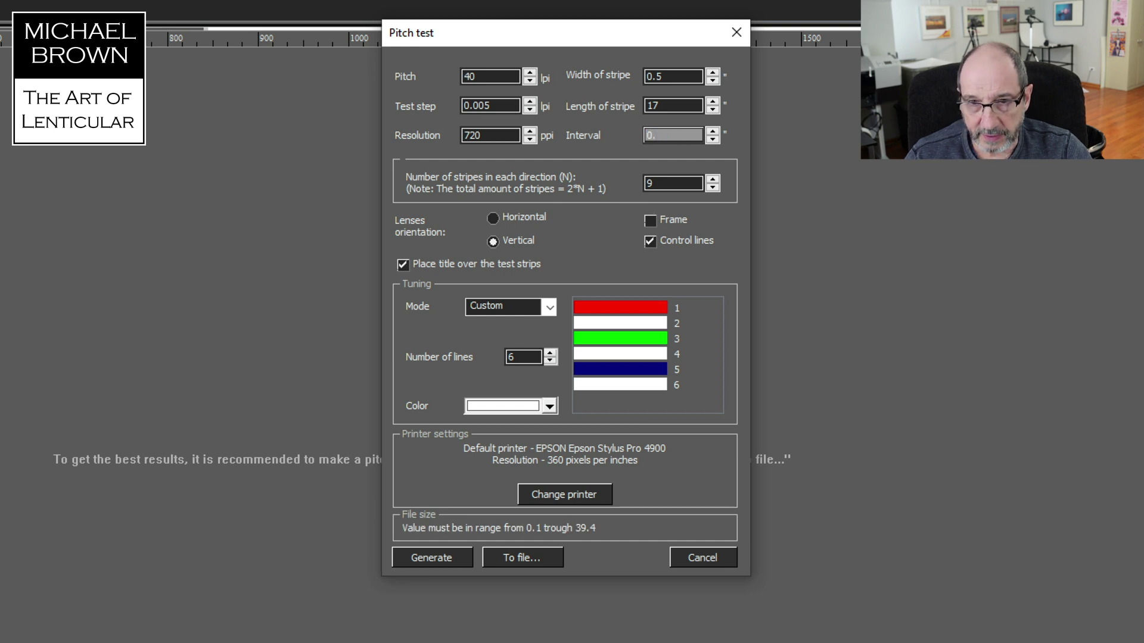
text(2)
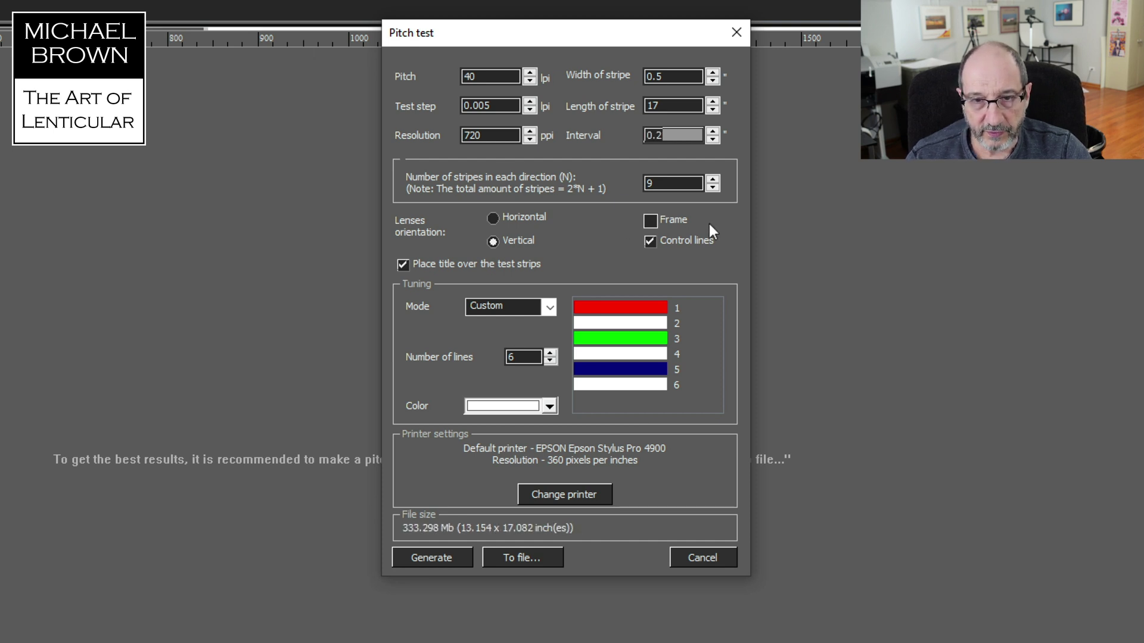
Step: Generate the pitch test with a frame and 15 stripes in each direction
click(708, 223)
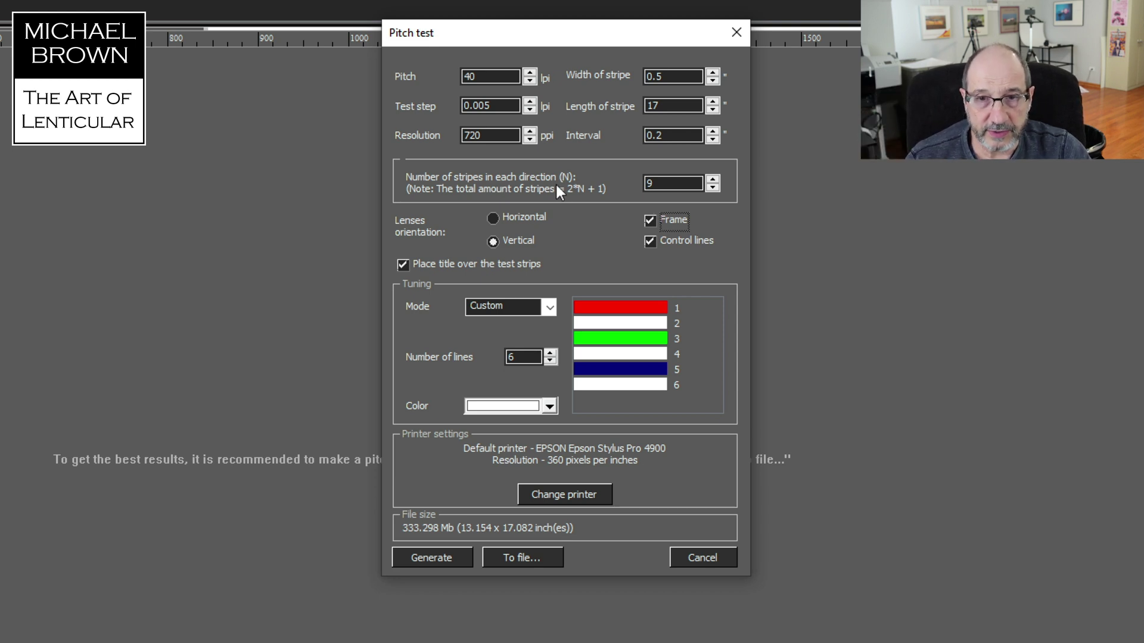
click(713, 180)
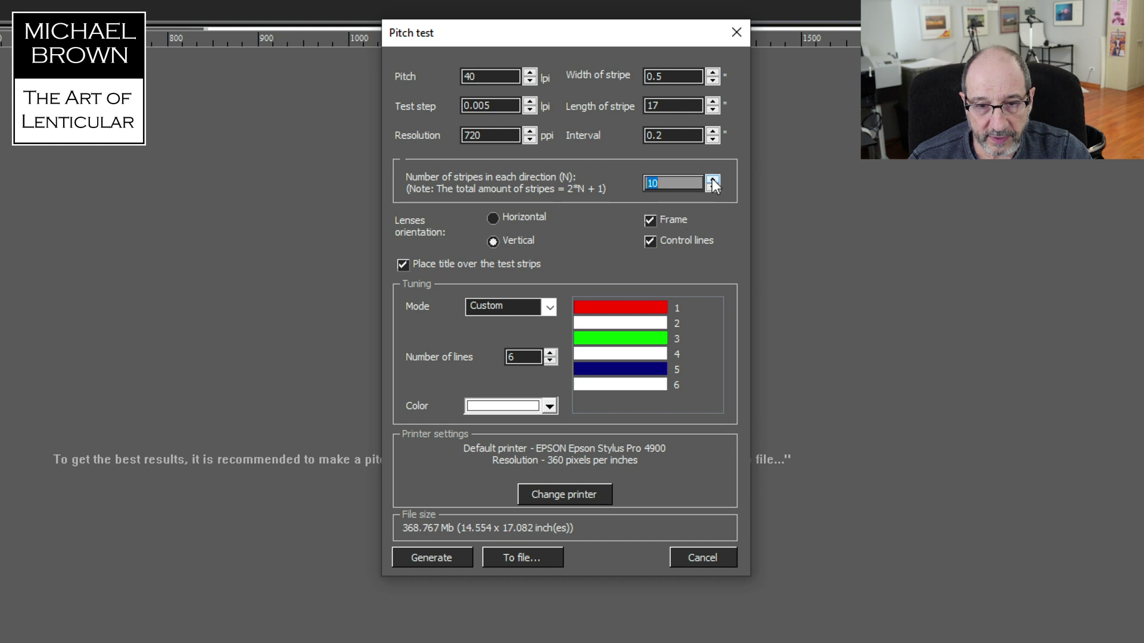
click(713, 180)
click(713, 180)
click(712, 180)
click(713, 180)
click(712, 180)
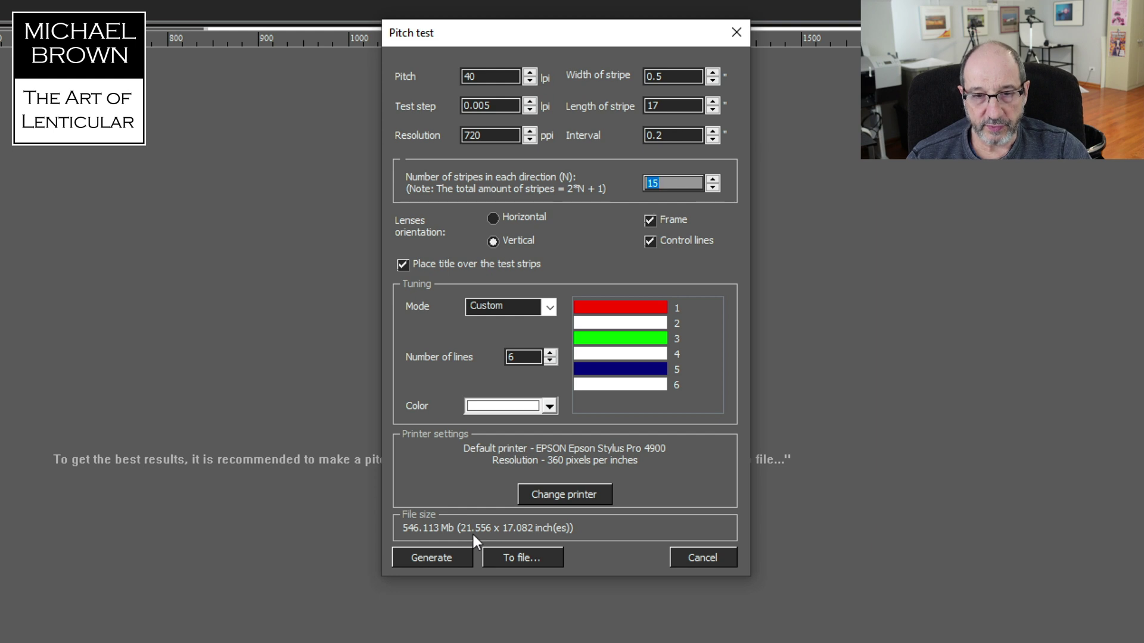
click(441, 559)
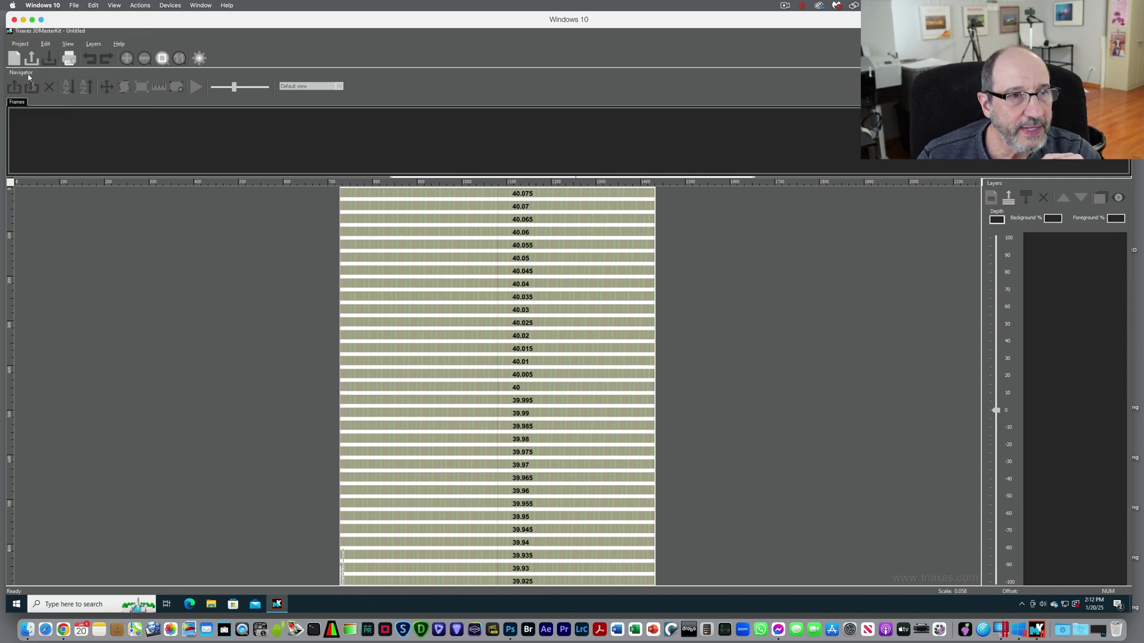
Step: Export the pitch test with the same settings to the Desktop as a Photoshop (*.psd) file, keeping the suggested file name
click(20, 44)
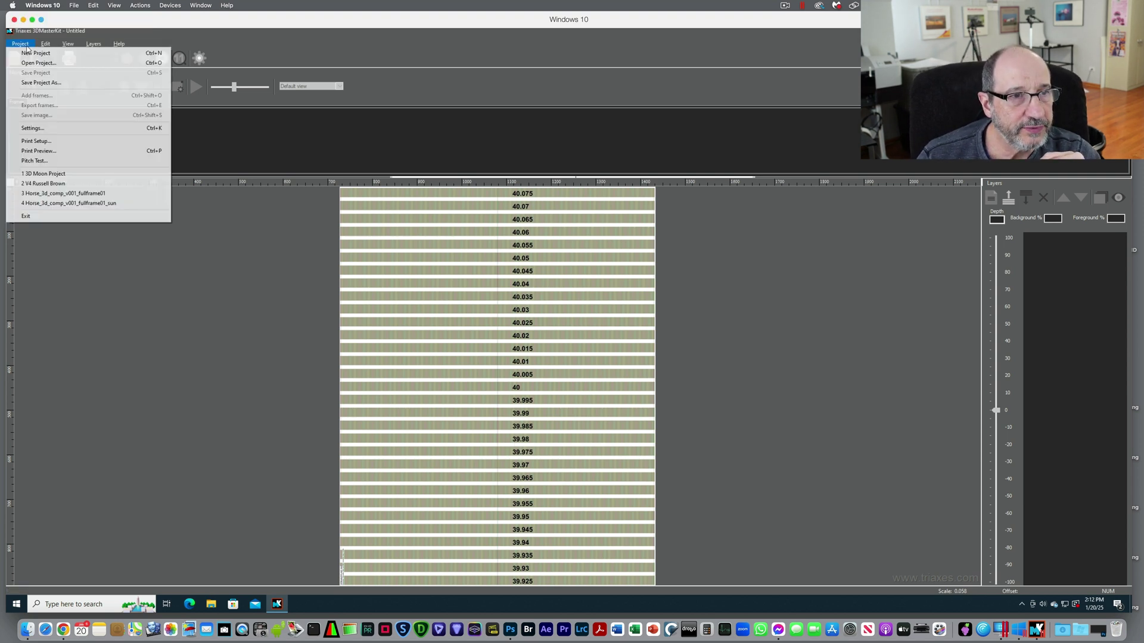
click(59, 161)
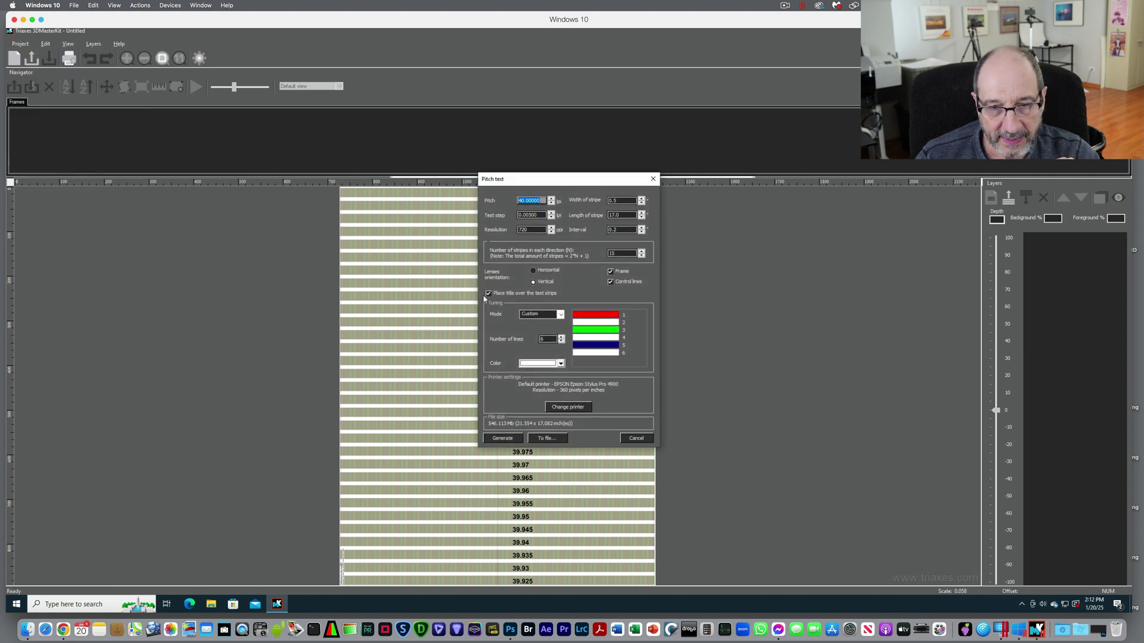
click(546, 438)
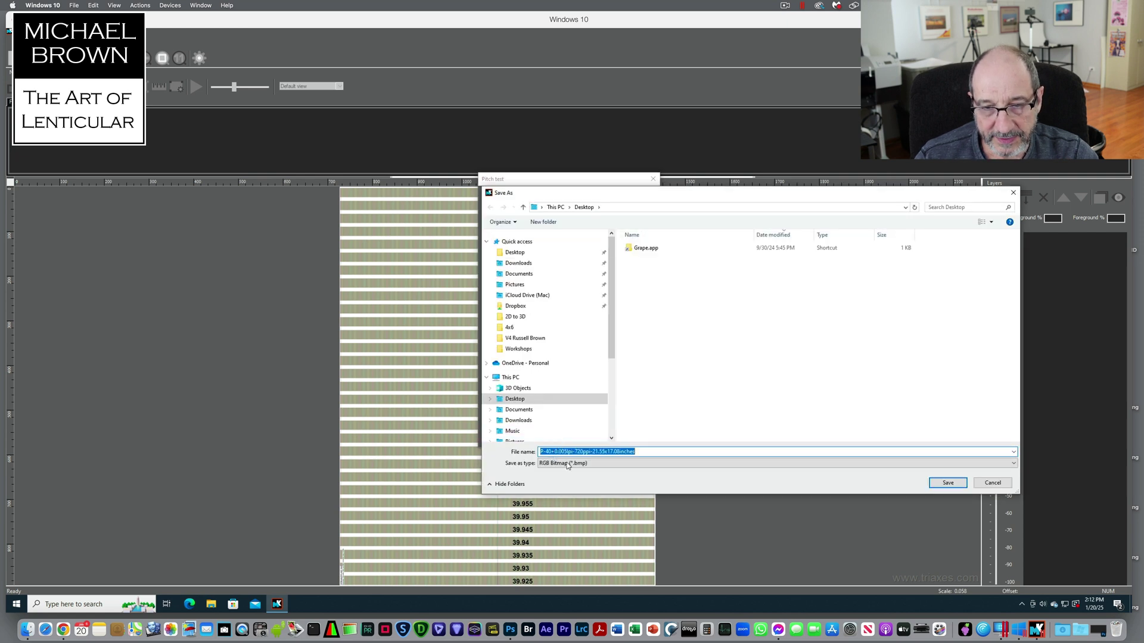
click(646, 463)
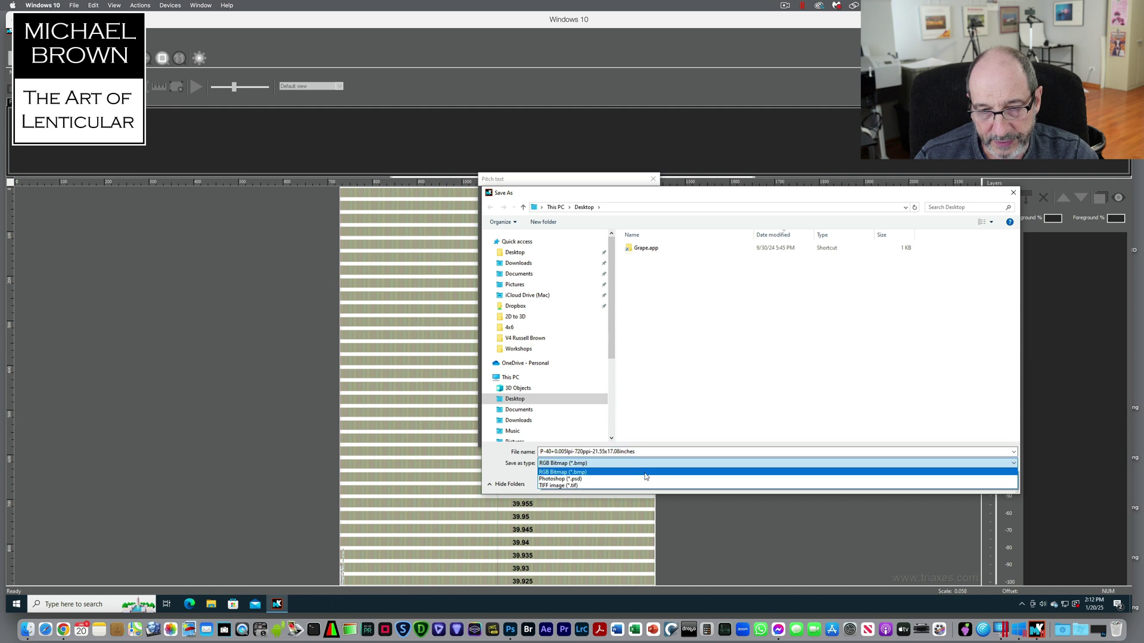
click(646, 479)
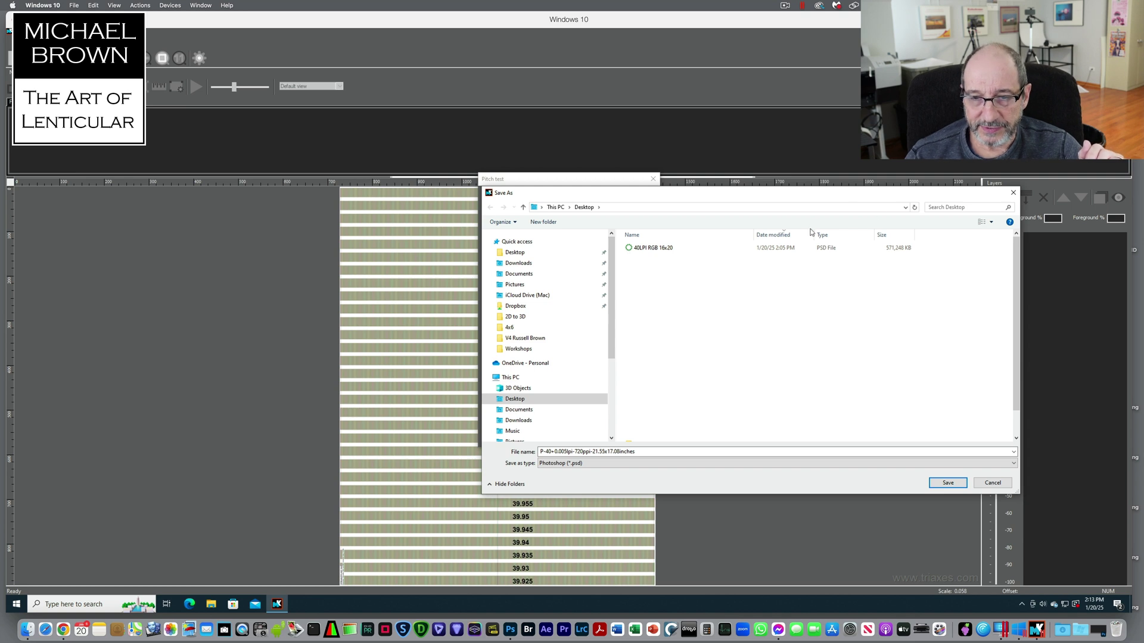
click(948, 484)
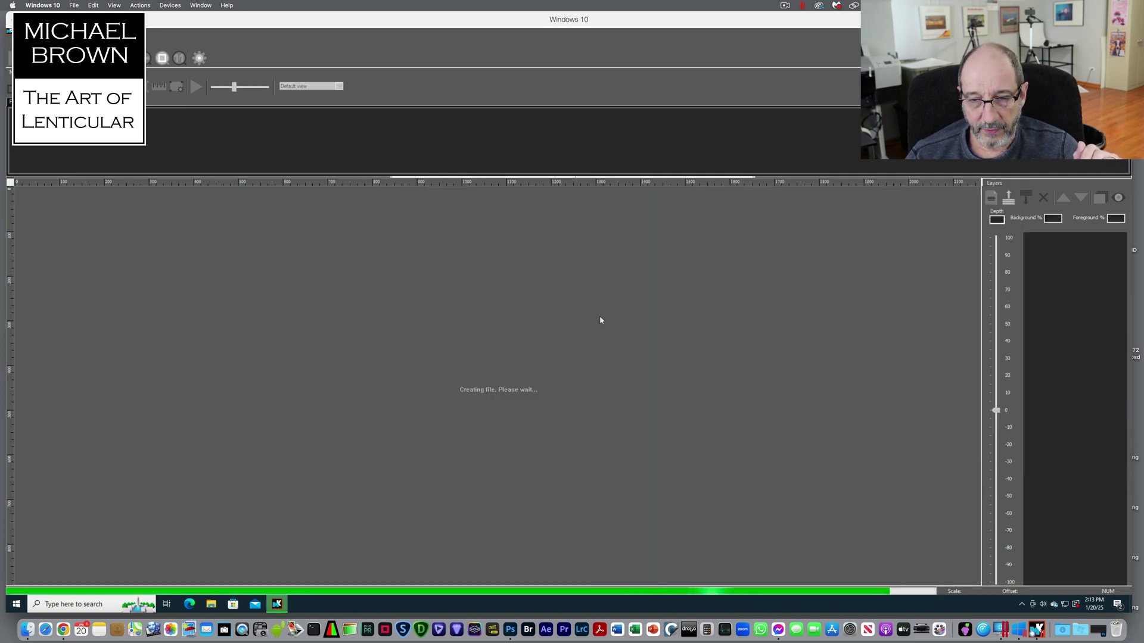
Step: Switch to Photoshop and open P-40+0.005lpi-720ppi-21.55x17.08inches.psd from the Desktop
click(510, 632)
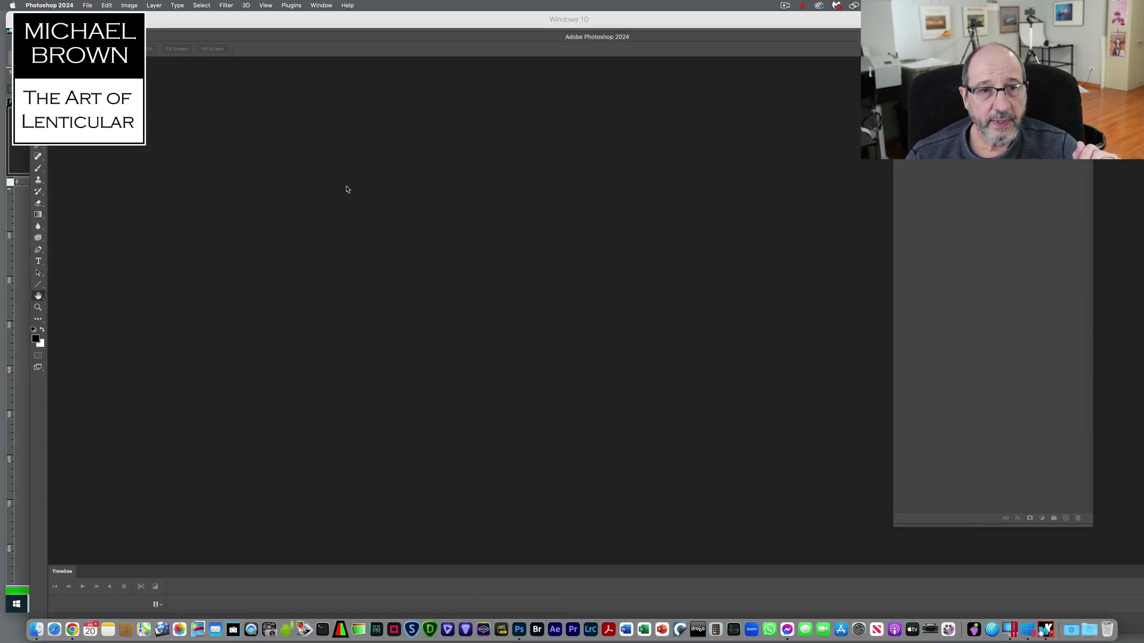
key(super+o)
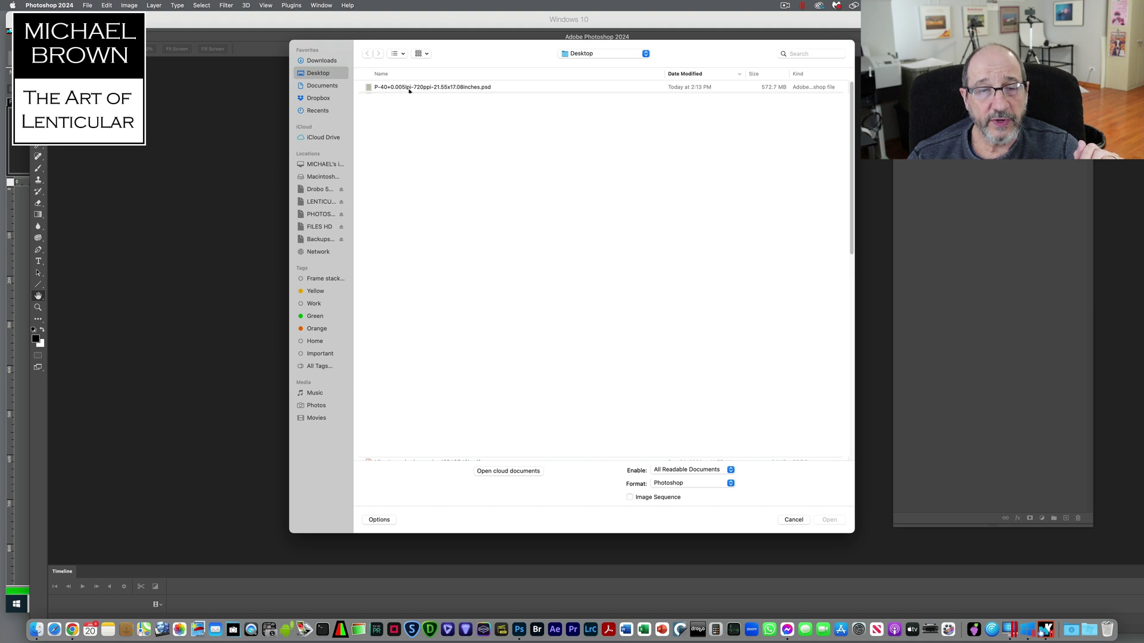
click(459, 88)
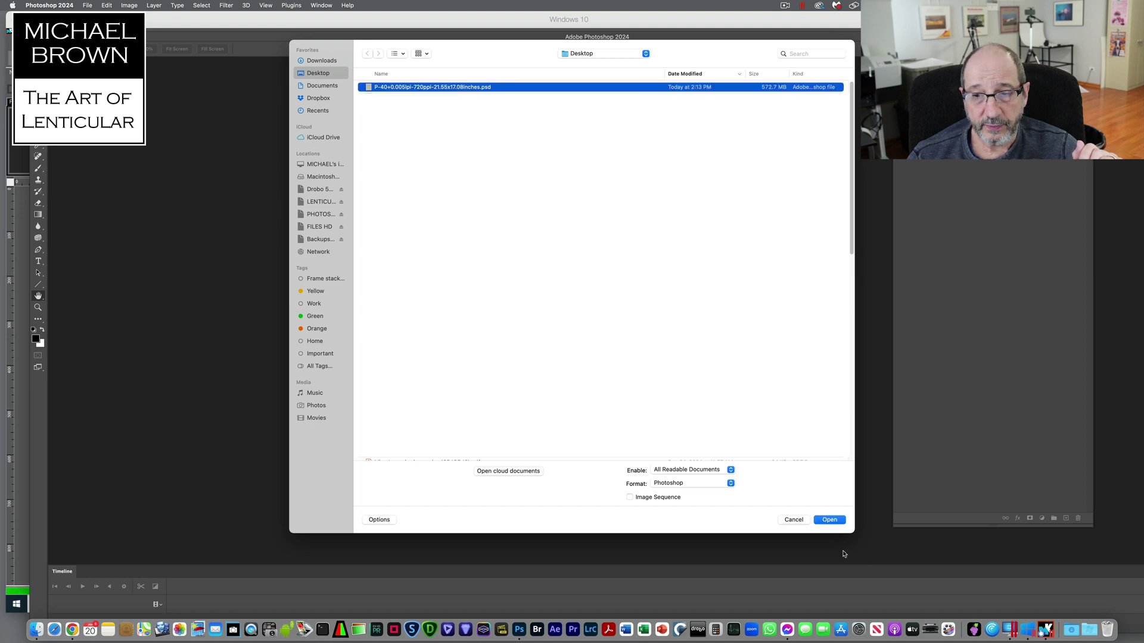
click(828, 520)
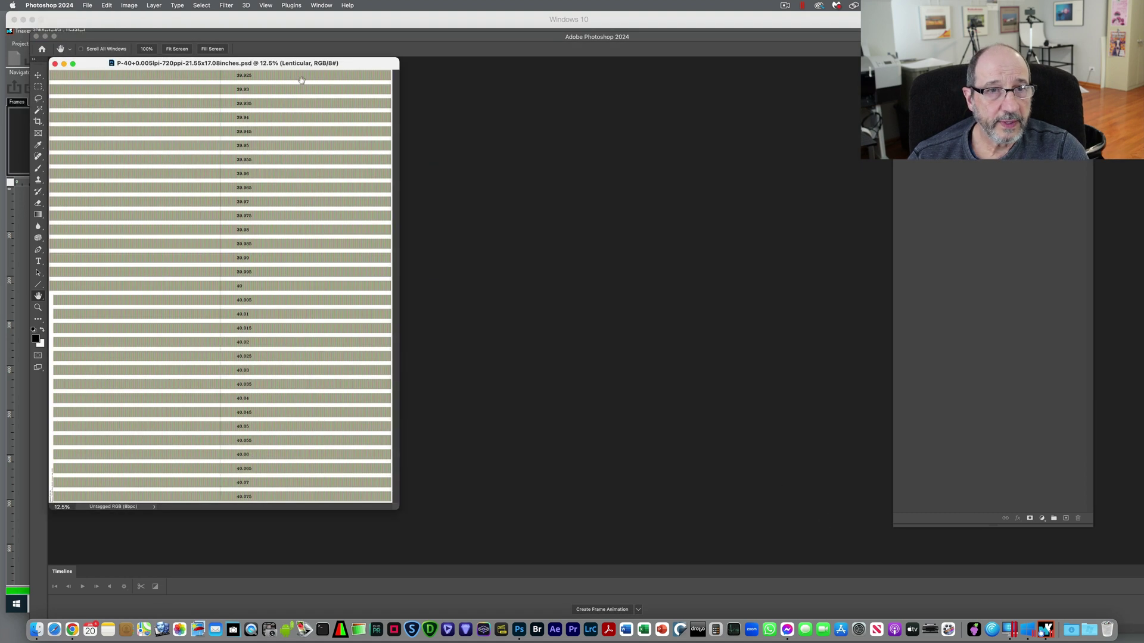
Step: Move the document window toward the middle of the workspace and examine the stripe labelled 40 at 200% zoom
drag(319, 64, 542, 100)
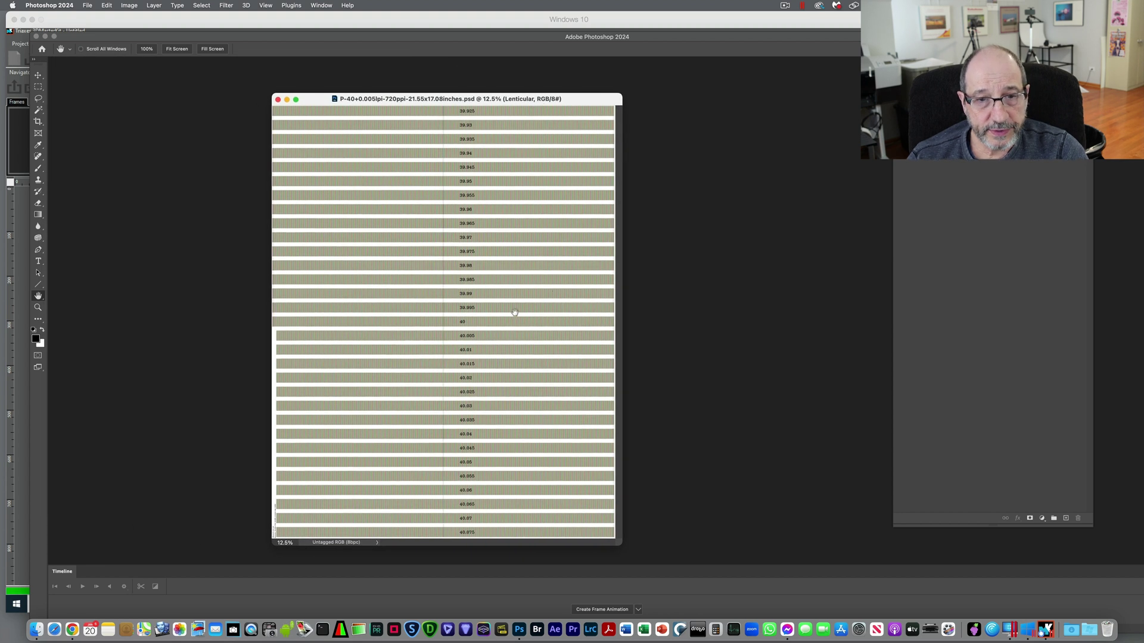
drag(423, 302, 470, 339)
click(528, 324)
click(528, 325)
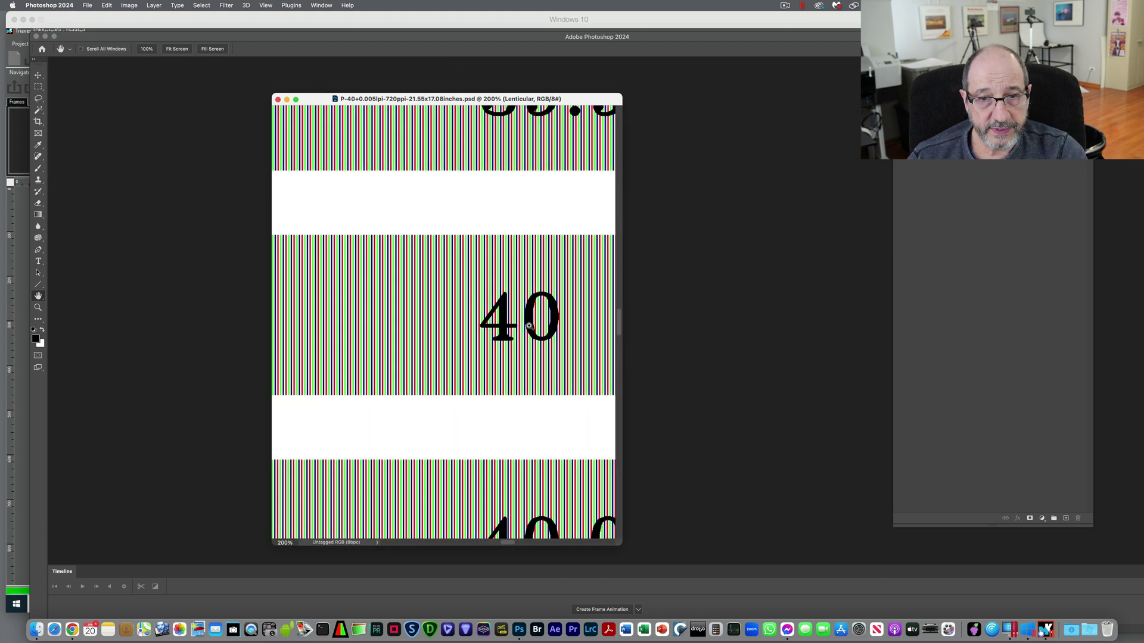
Step: Examine the coloured lines around the 40 label at up to 700% zoom and the three black vertical lines beside it
click(529, 325)
click(528, 325)
click(528, 325)
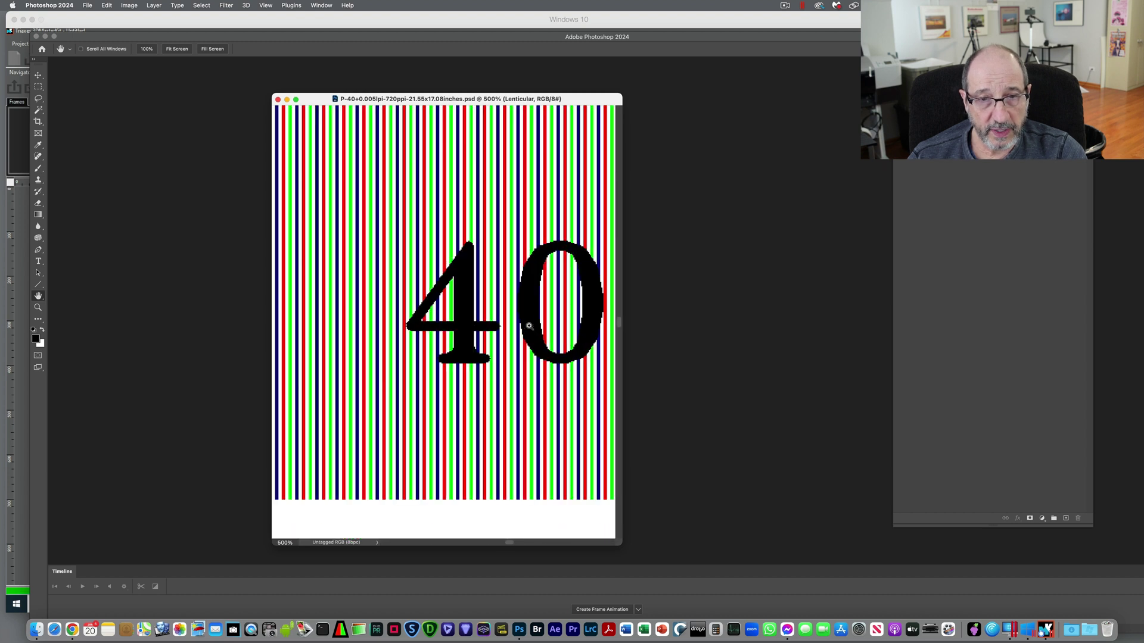
click(404, 184)
click(403, 183)
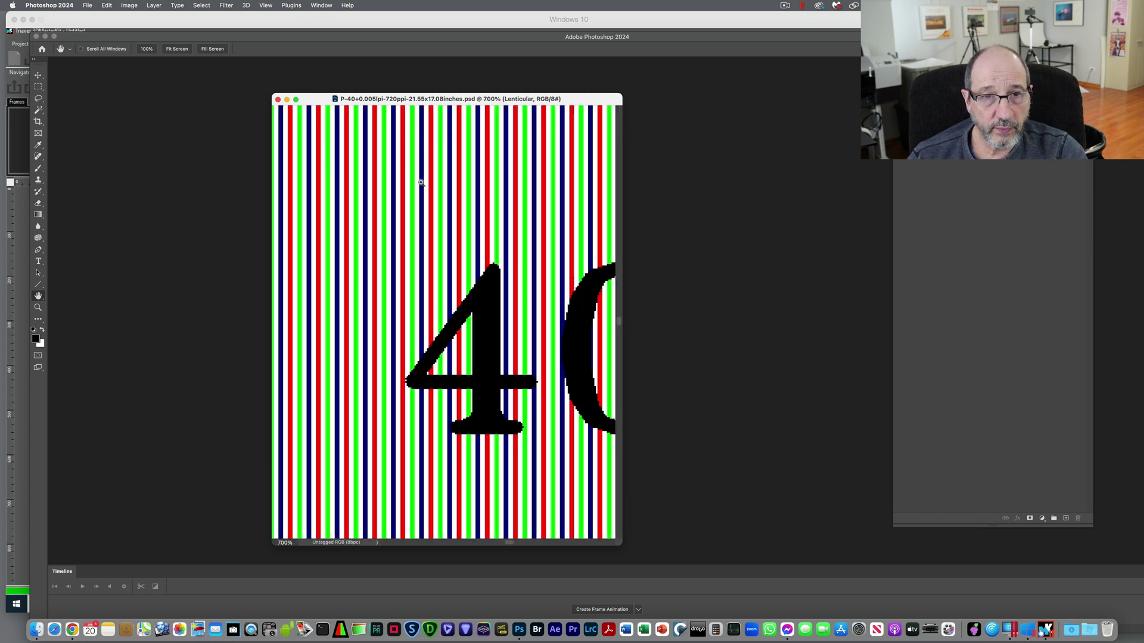
alt+click(403, 251)
alt+click(403, 251)
alt+click(403, 251)
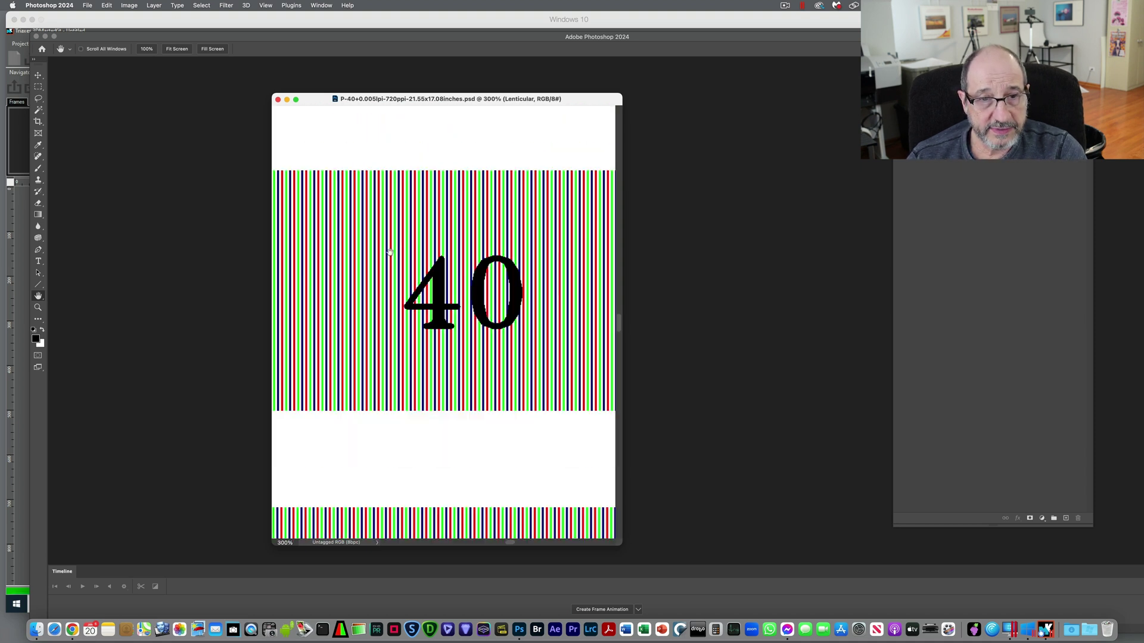
drag(403, 251, 542, 271)
drag(414, 271, 483, 280)
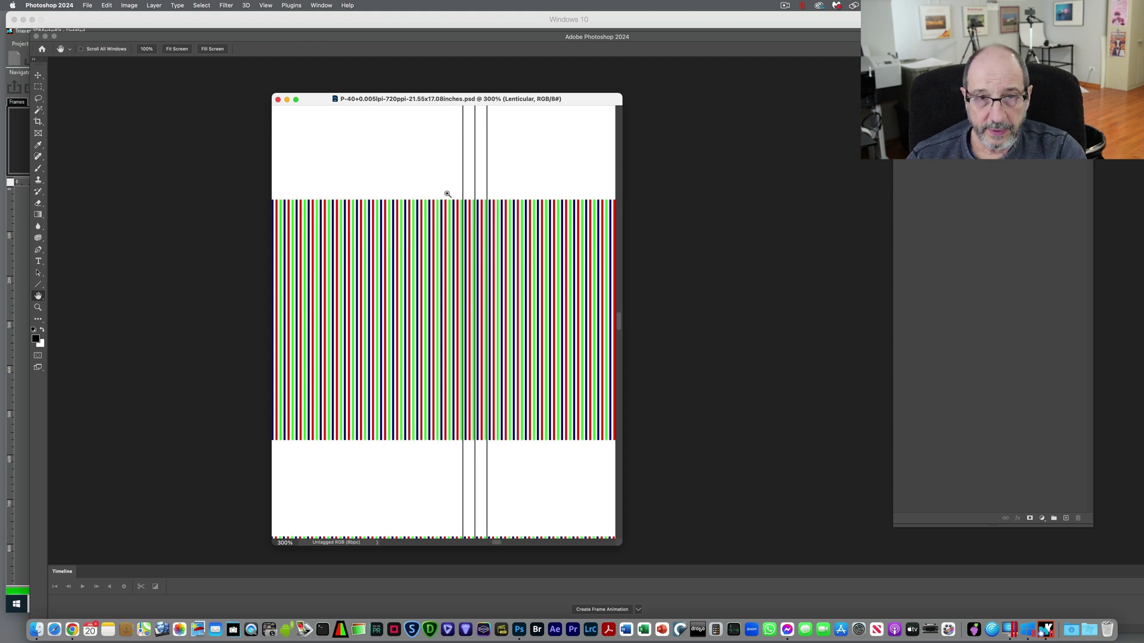
Step: Select one red line with the Magic Wand and set the Rectangular Marquee to Fixed Size, 3 px wide by 24 in high
super+drag(443, 192, 503, 238)
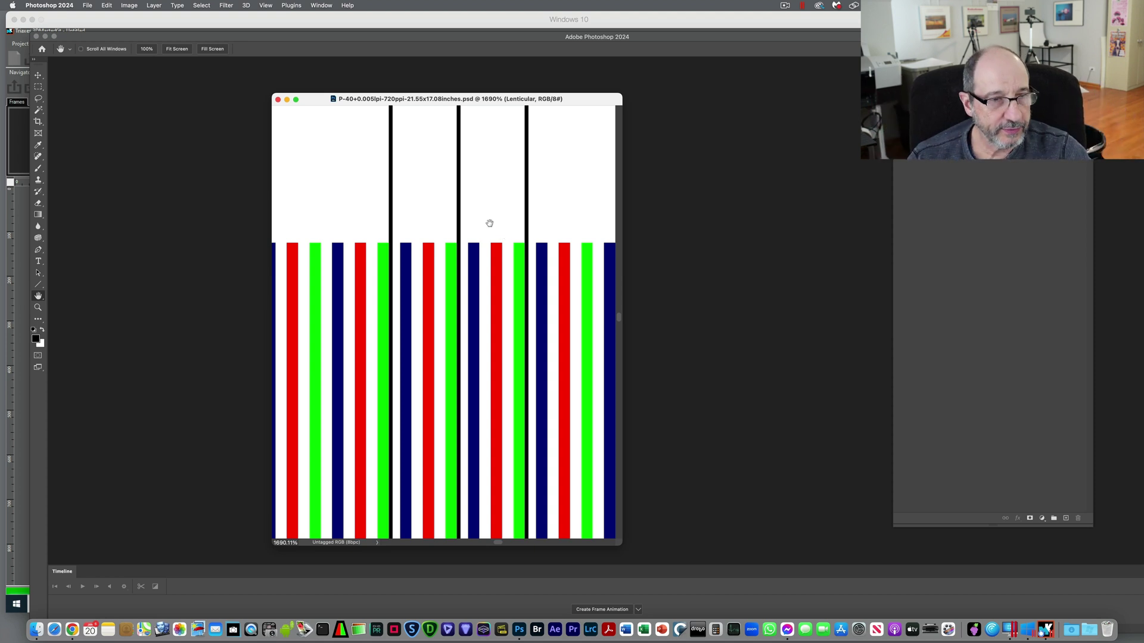
click(38, 111)
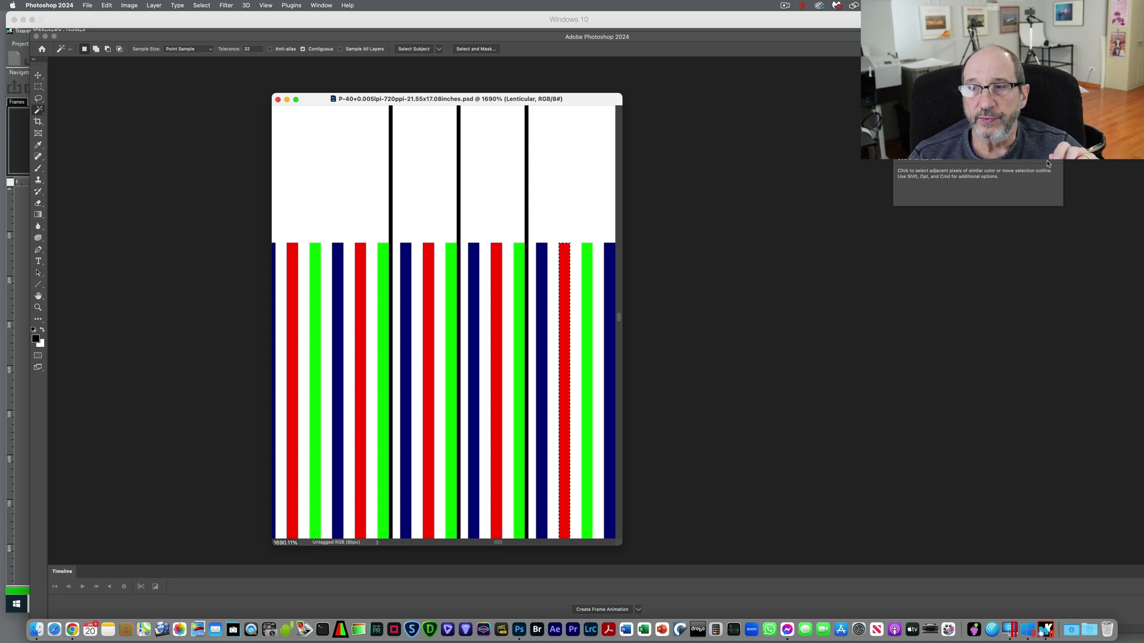
click(38, 87)
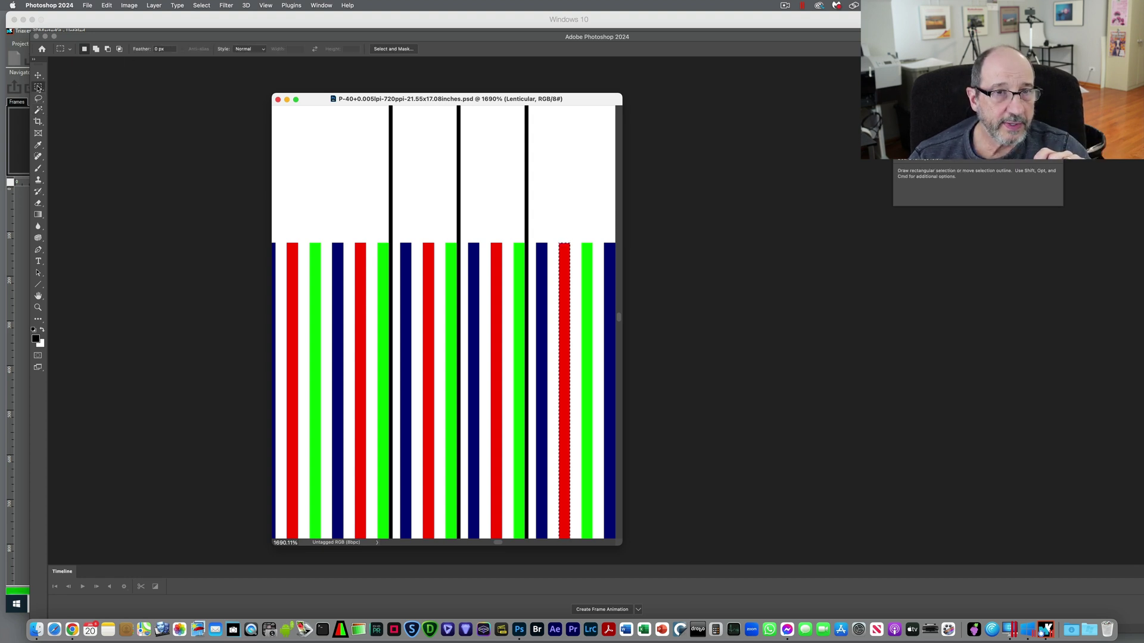
click(248, 49)
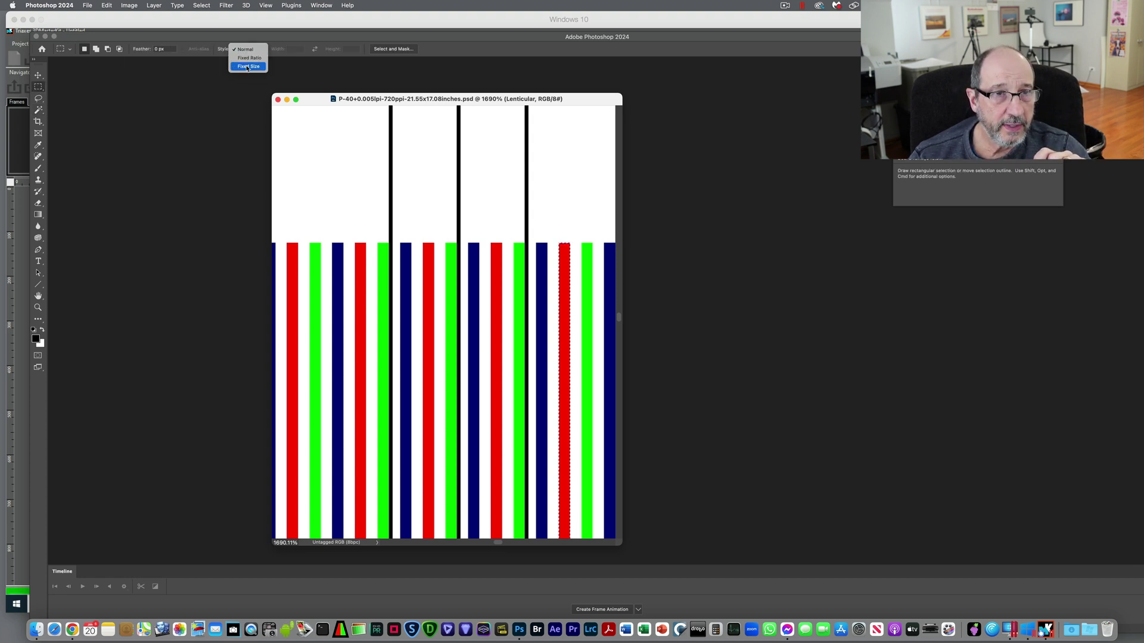
click(247, 67)
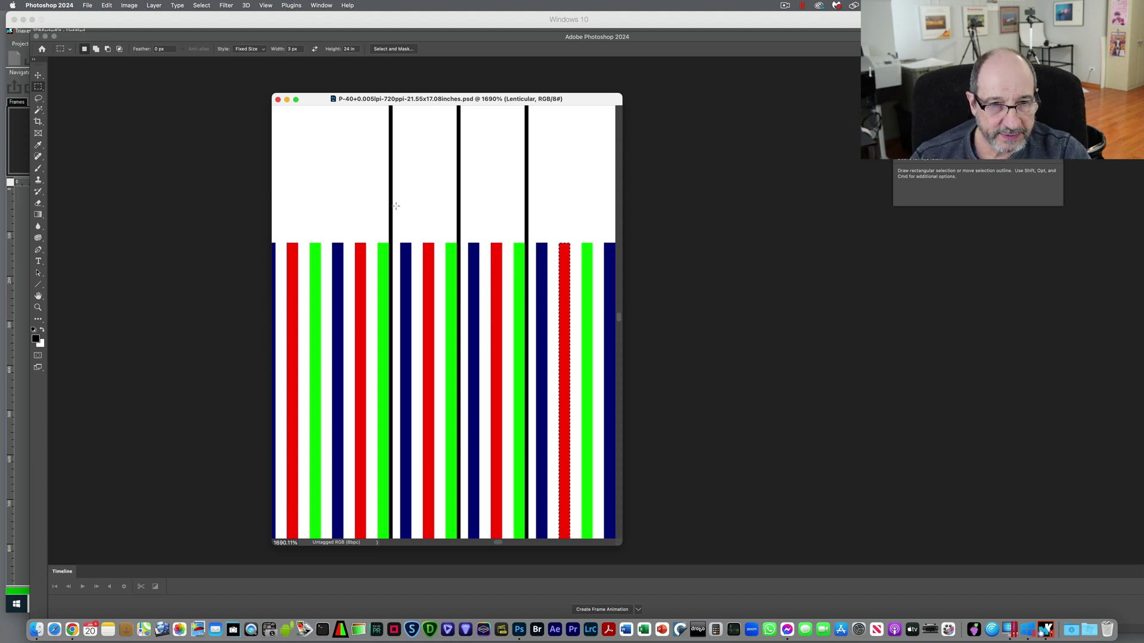
Step: Thicken the three black vertical lines by filling the adjoining green line of each with black, and deselect
click(377, 245)
key(alt+BackSpace)
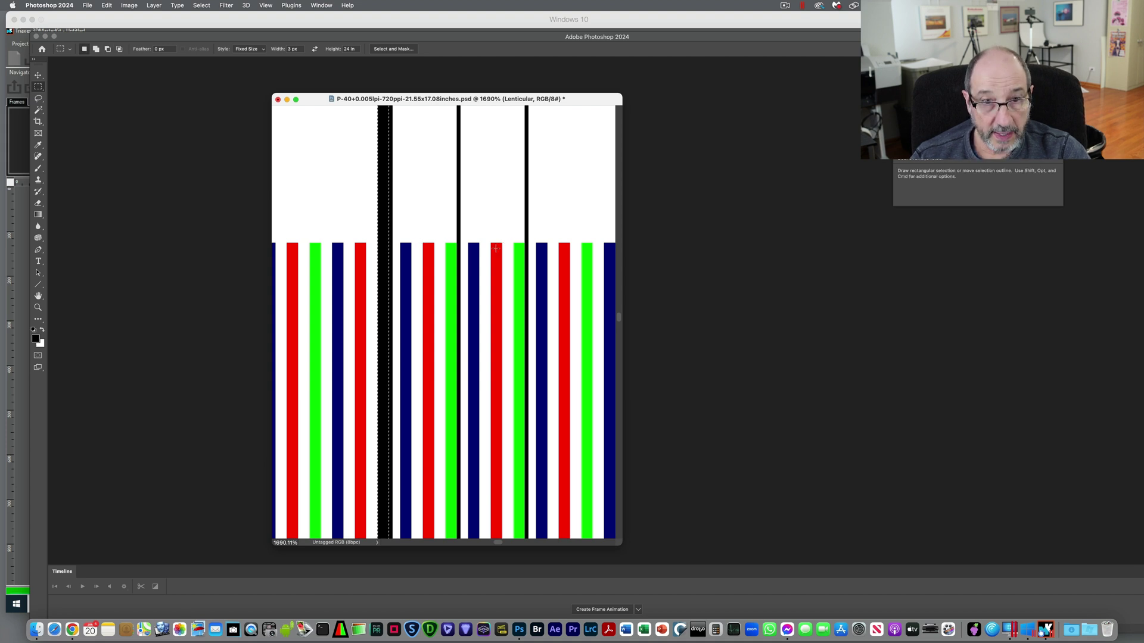
click(444, 244)
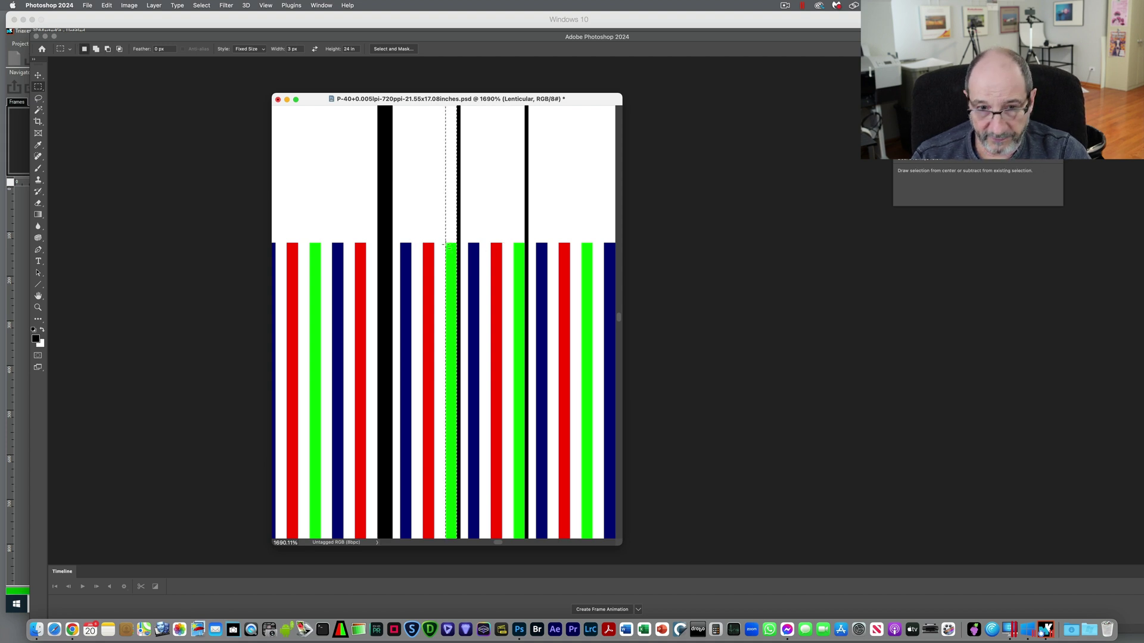
key(alt+BackSpace)
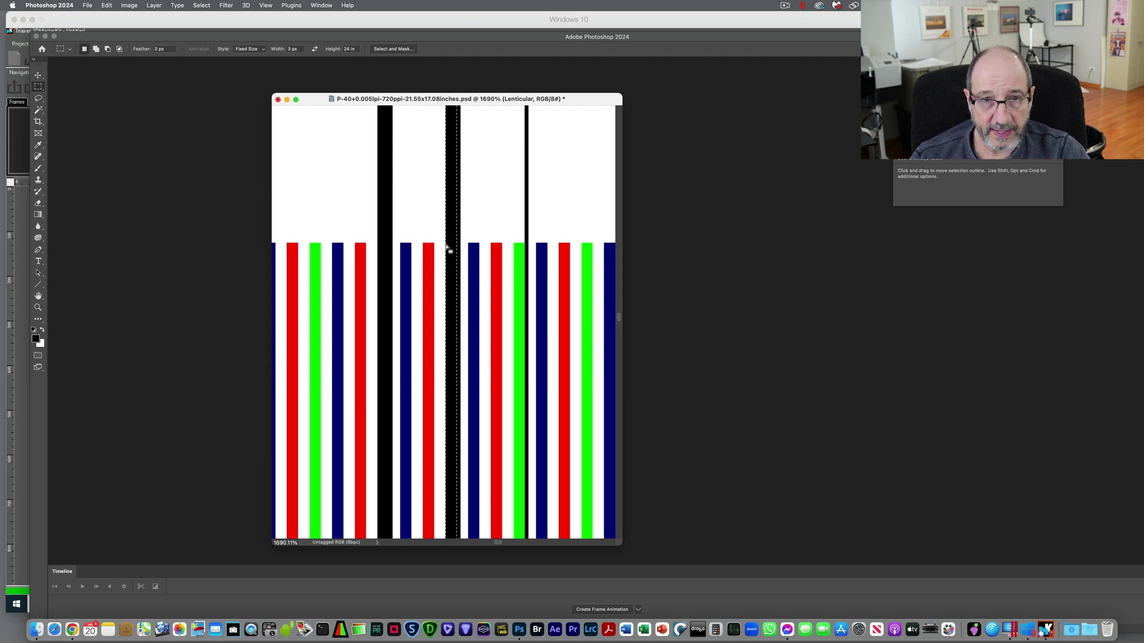
click(512, 242)
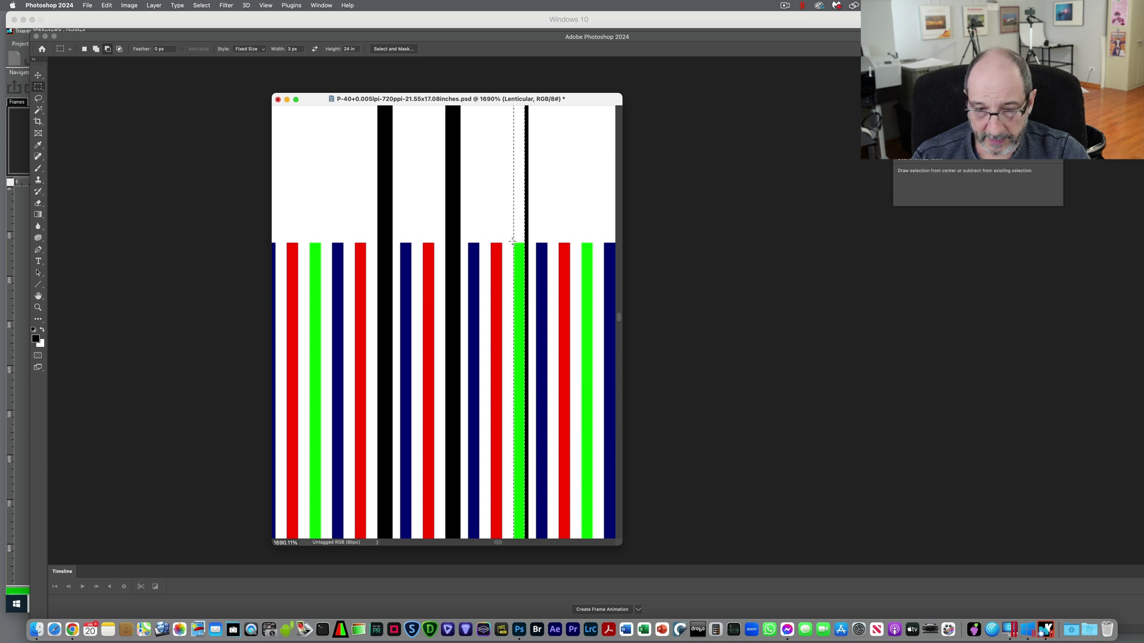
key(alt+BackSpace)
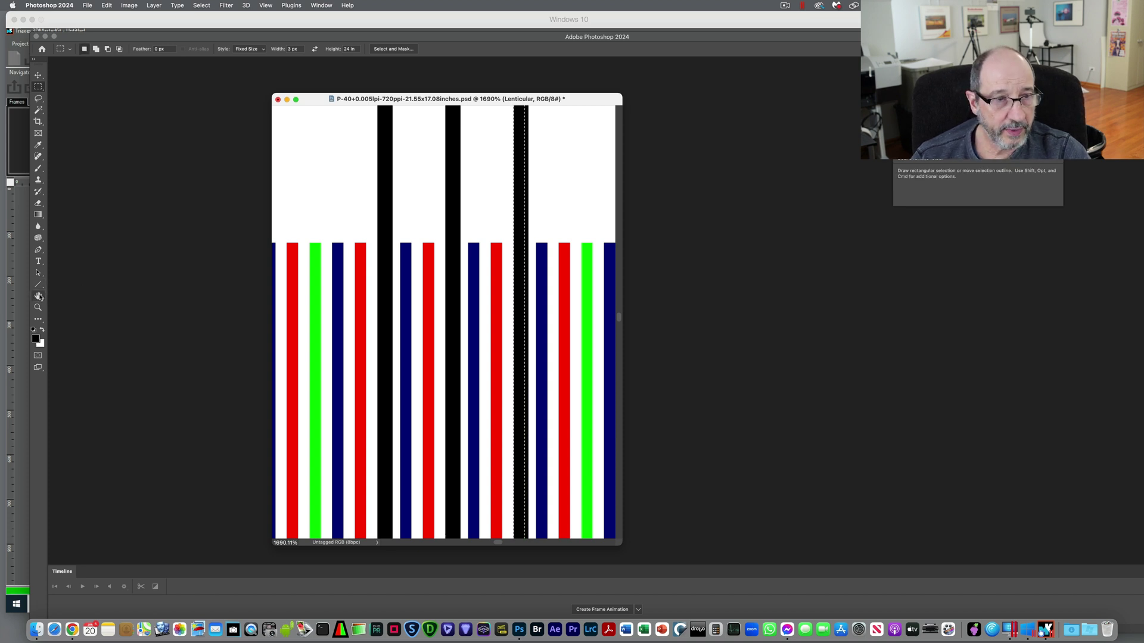
double_click(38, 297)
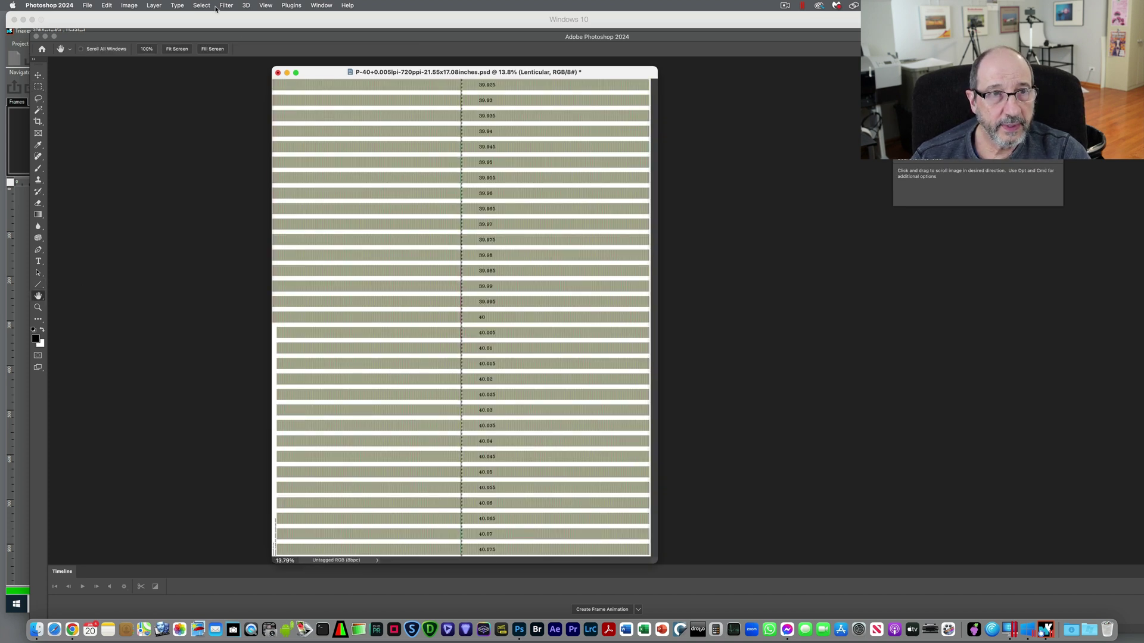
click(202, 6)
click(203, 26)
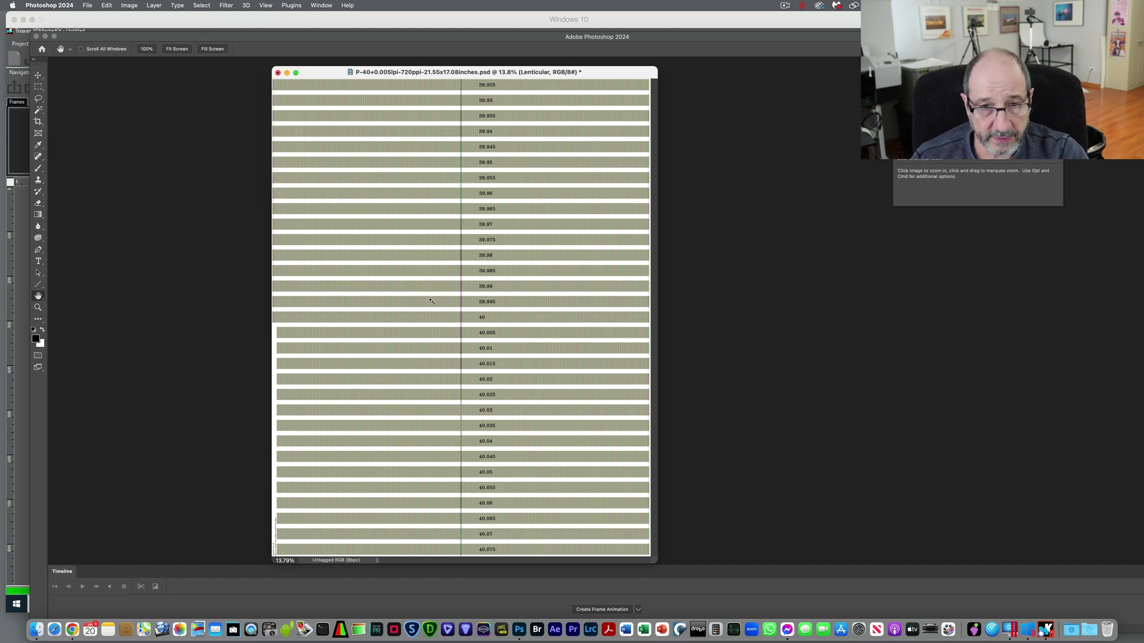
Step: Return the Rectangular Marquee style to Normal and clear the fixed-size selection near the 40 label
drag(451, 304, 545, 355)
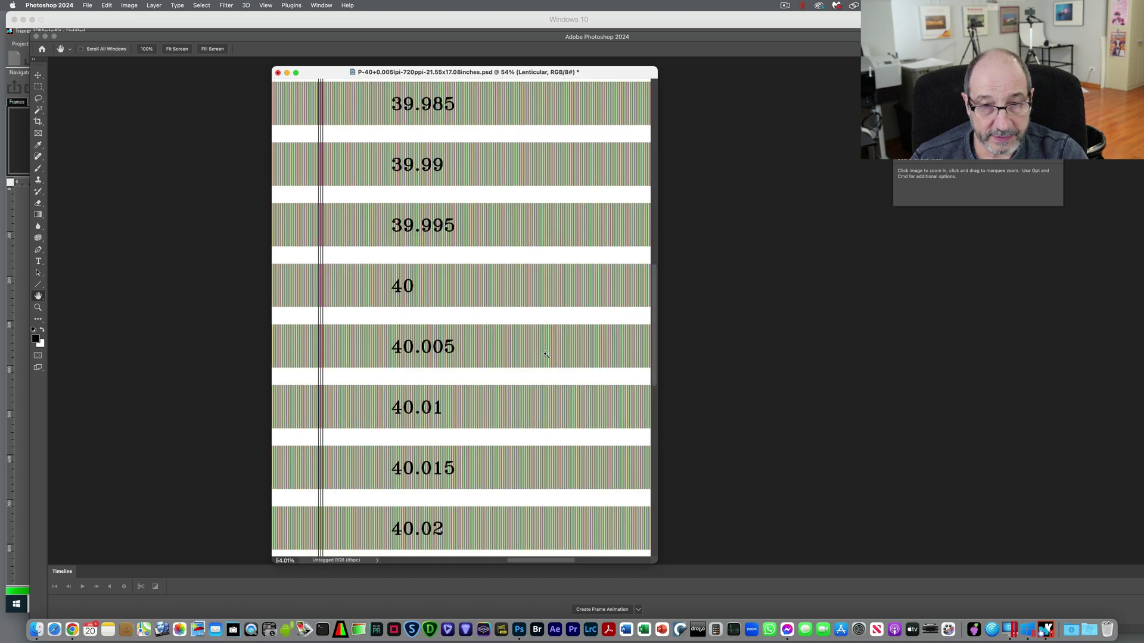
click(39, 87)
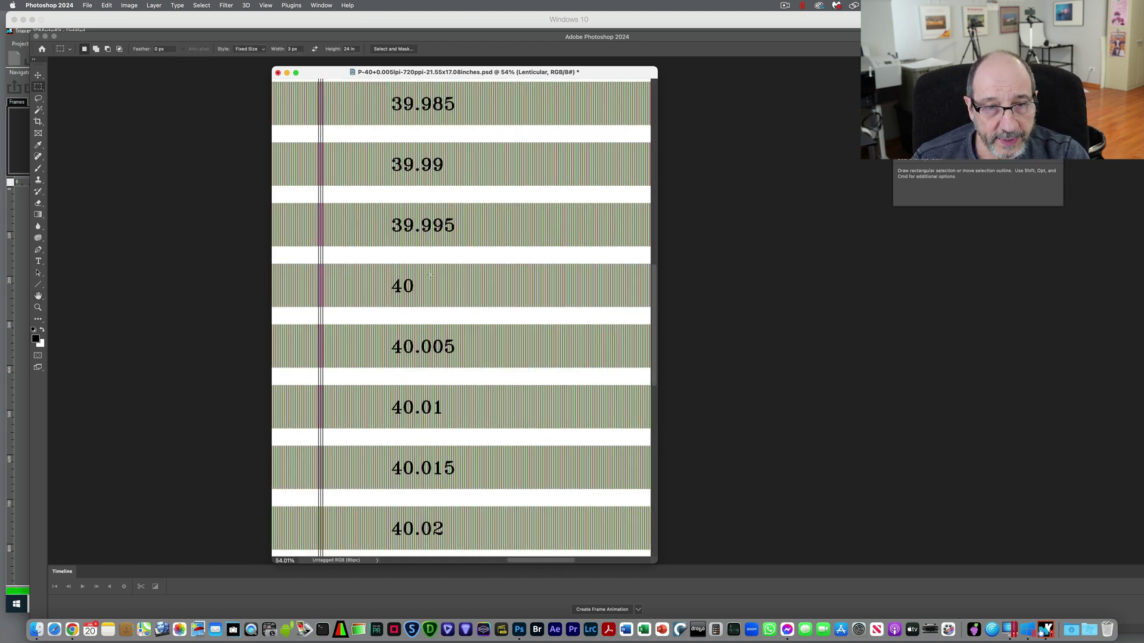
drag(430, 275, 435, 273)
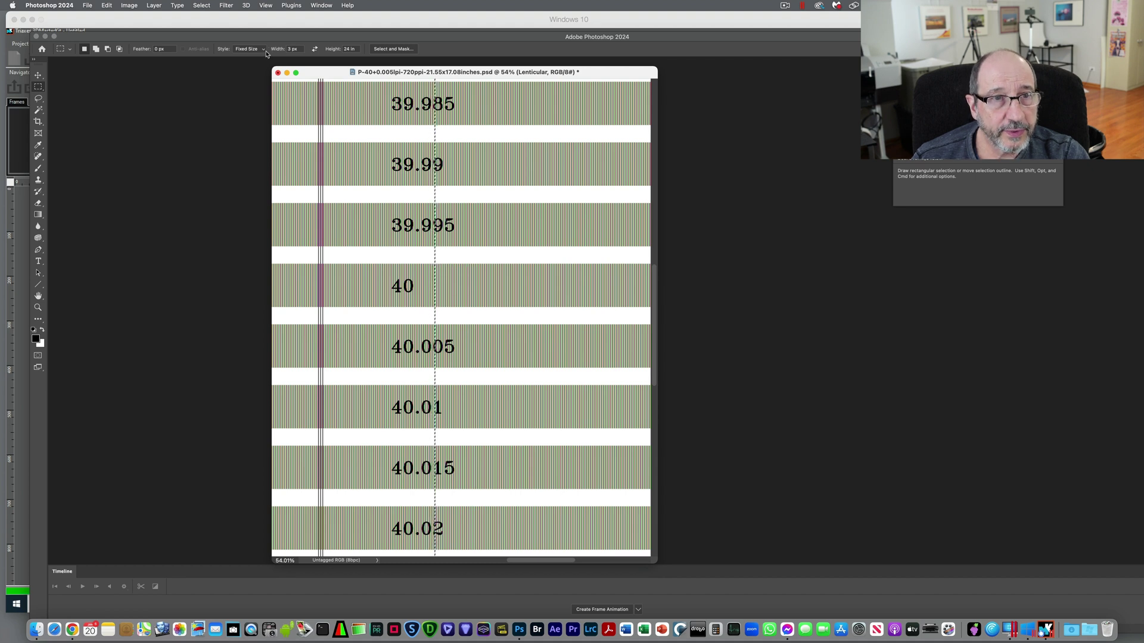
click(262, 49)
click(248, 31)
click(488, 335)
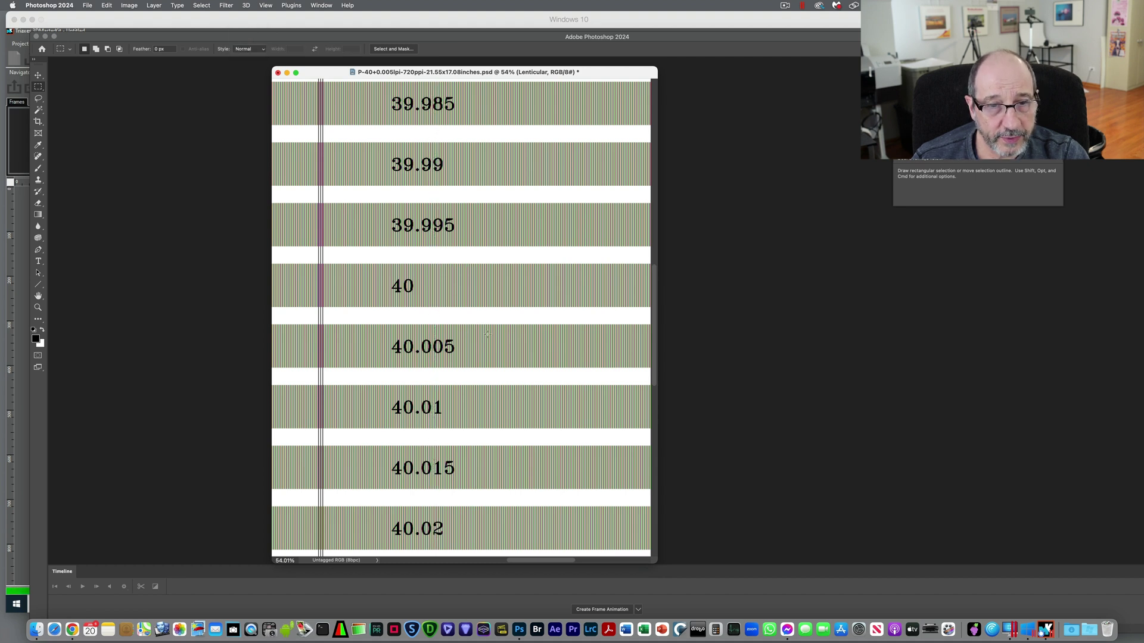
Step: Mark the 40 stripe with a small black-filled rectangle just after its label, deselect, and fit the whole image in view
drag(431, 281, 459, 298)
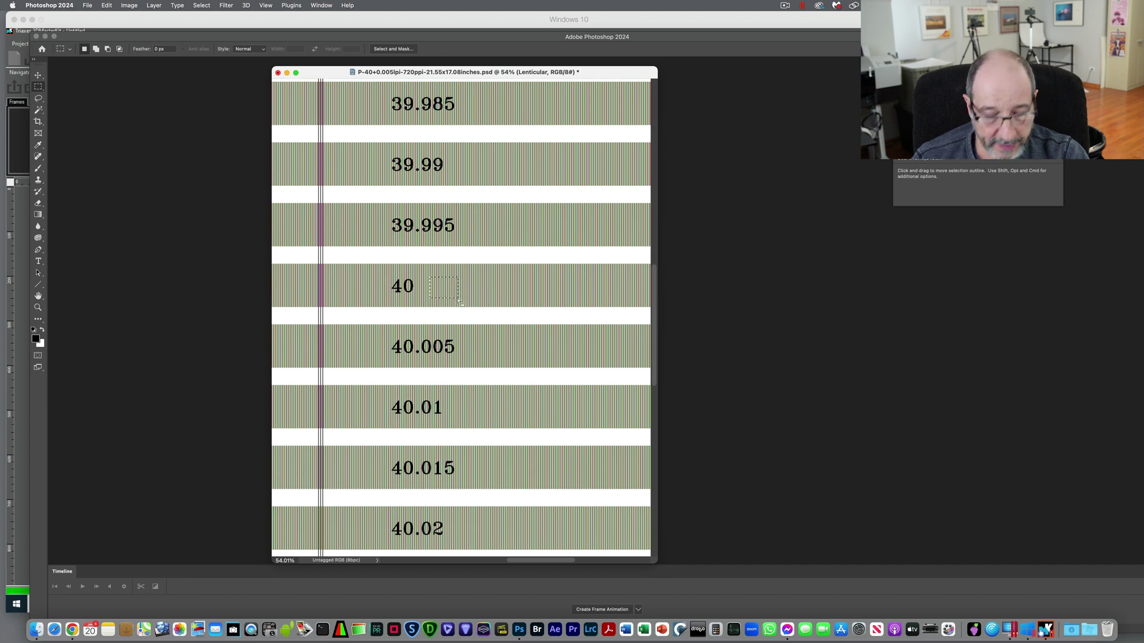
key(alt)
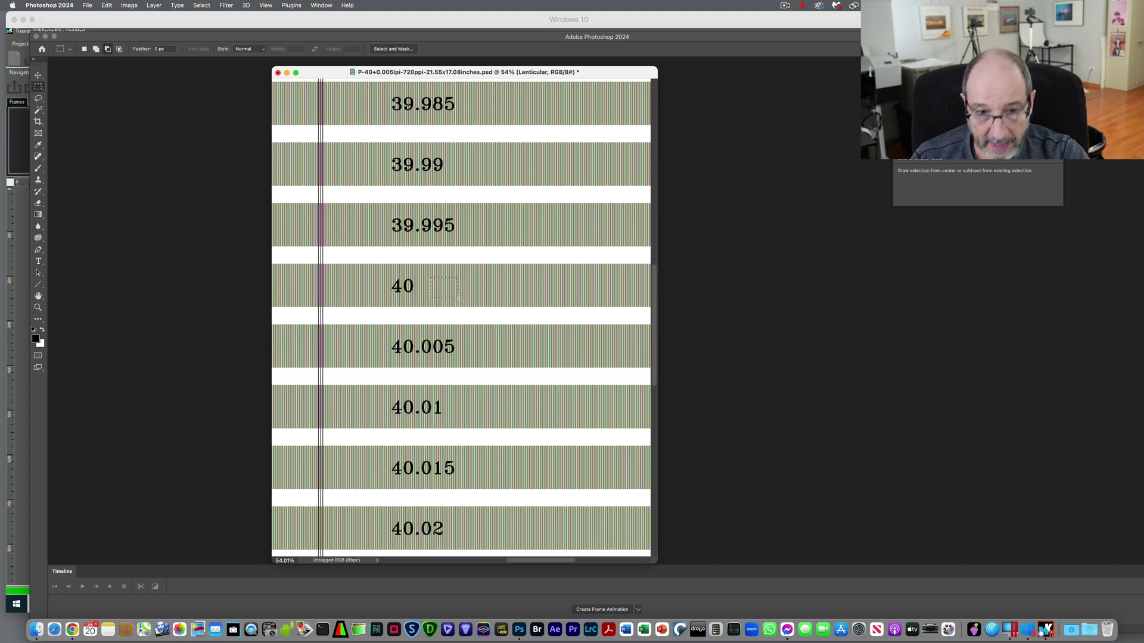
key(alt+BackSpace)
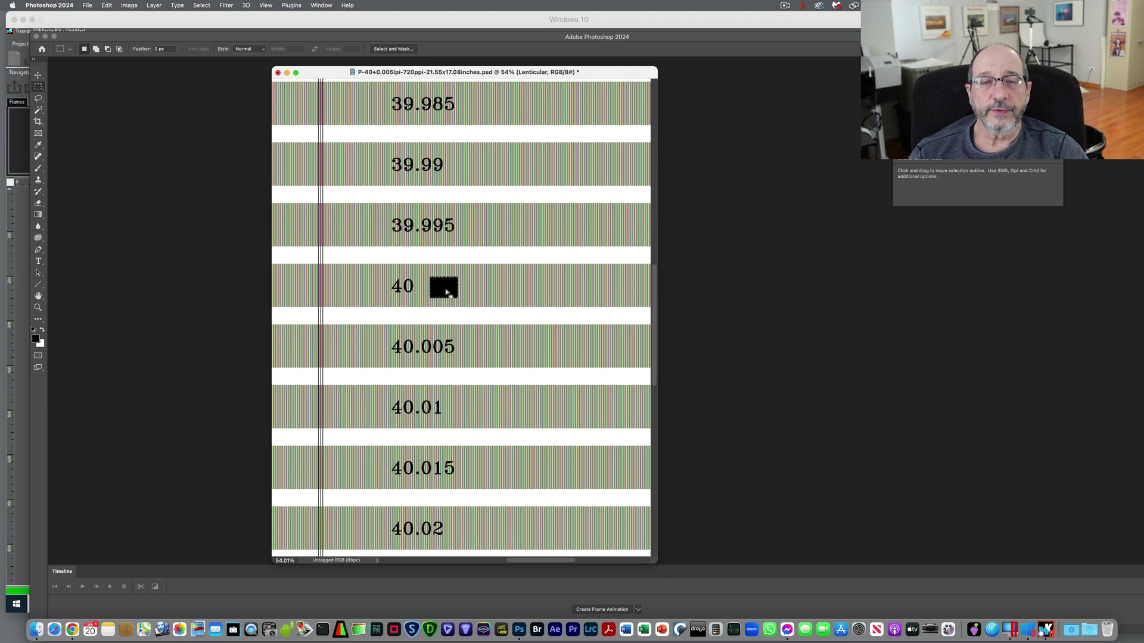
click(202, 5)
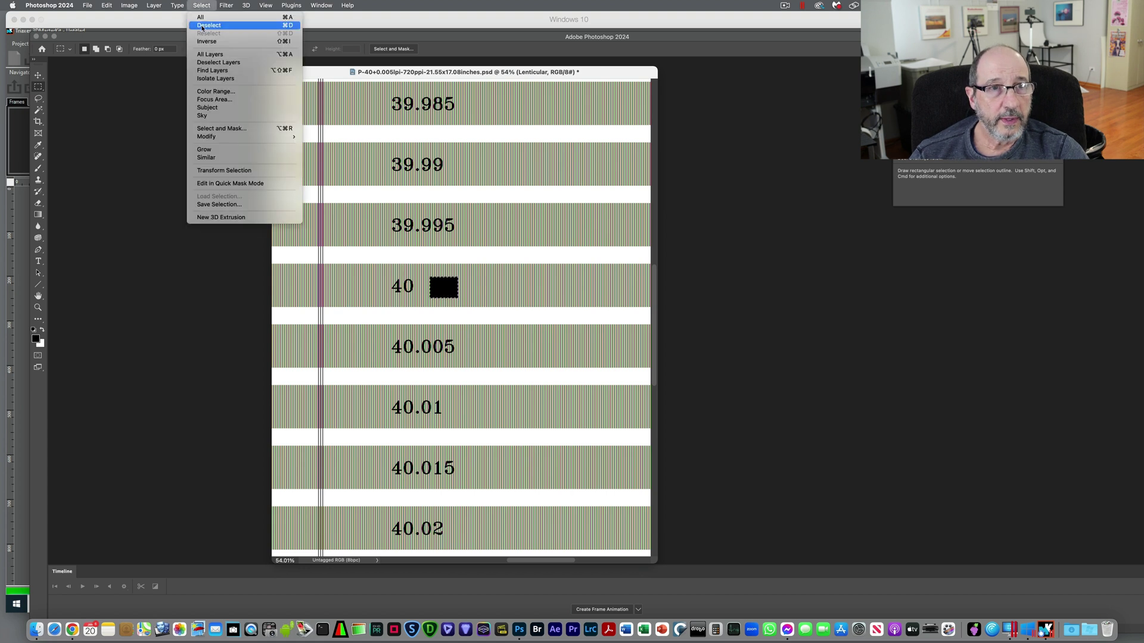
click(206, 27)
click(38, 296)
alt+scroll(359, 315, down, 5)
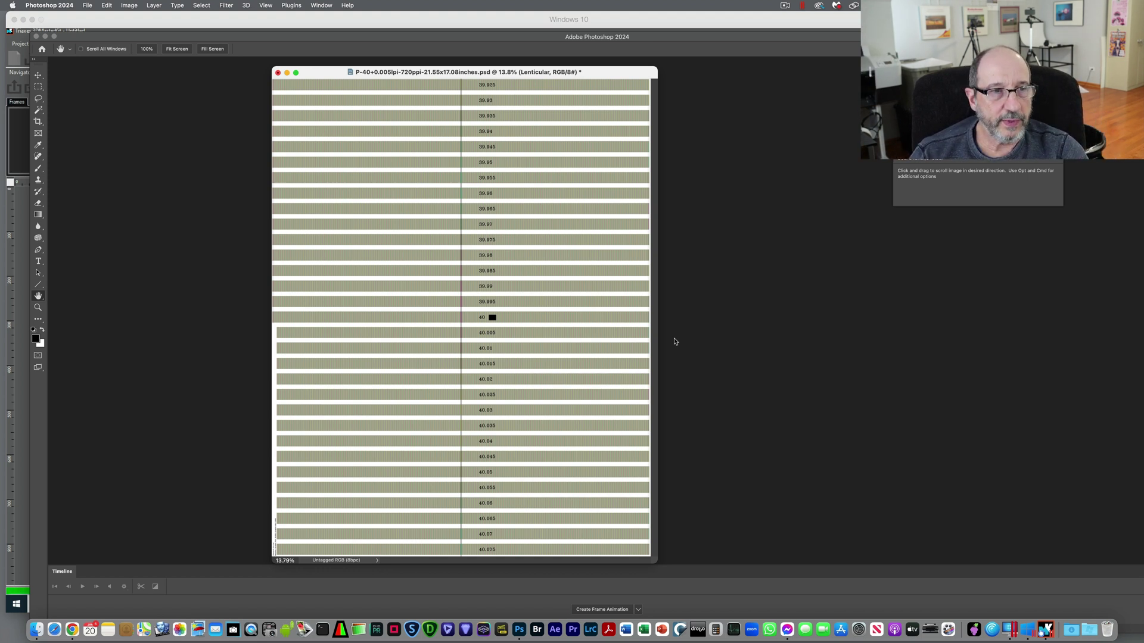
Step: Crop the canvas to 16 inches wide by 20 inches high, keeping the centre anchor and accepting the clipping
click(130, 6)
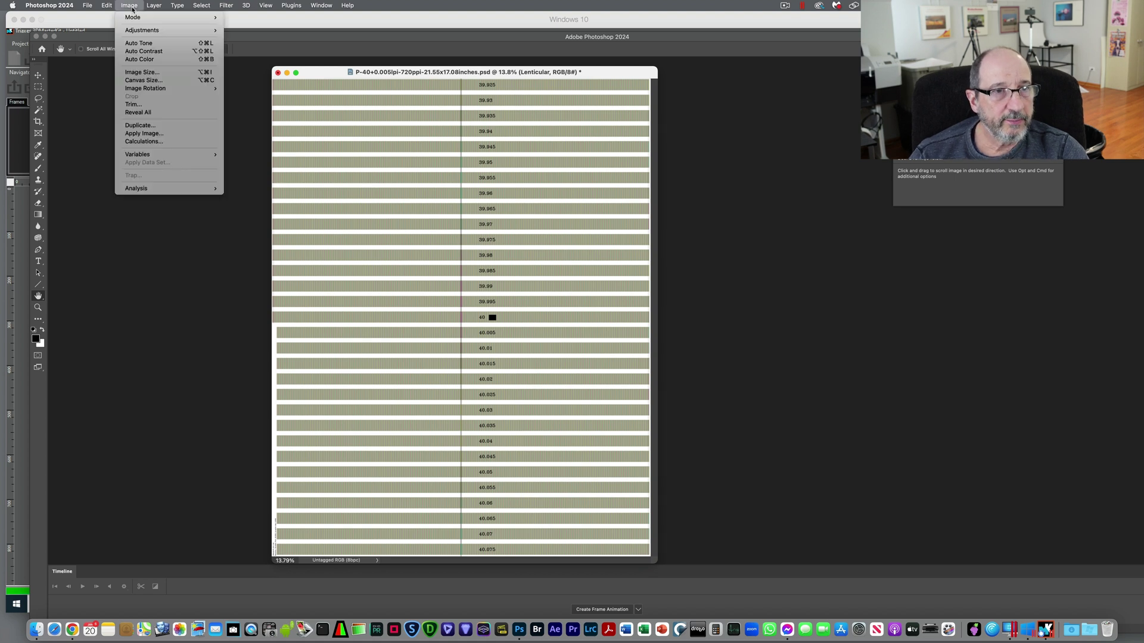
click(139, 83)
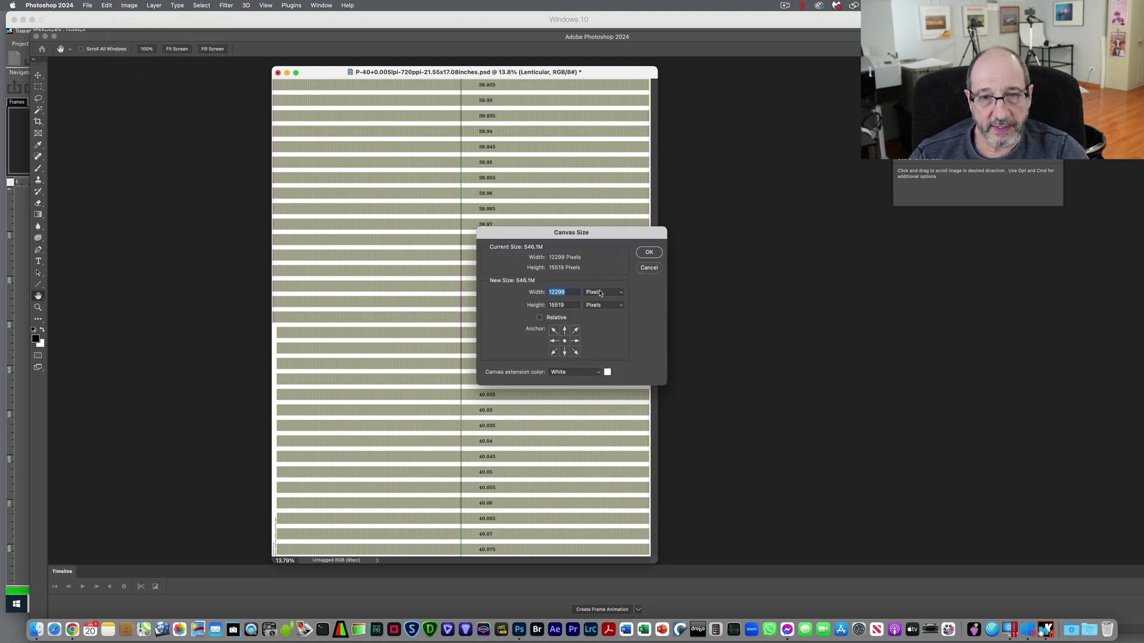
click(600, 292)
click(602, 300)
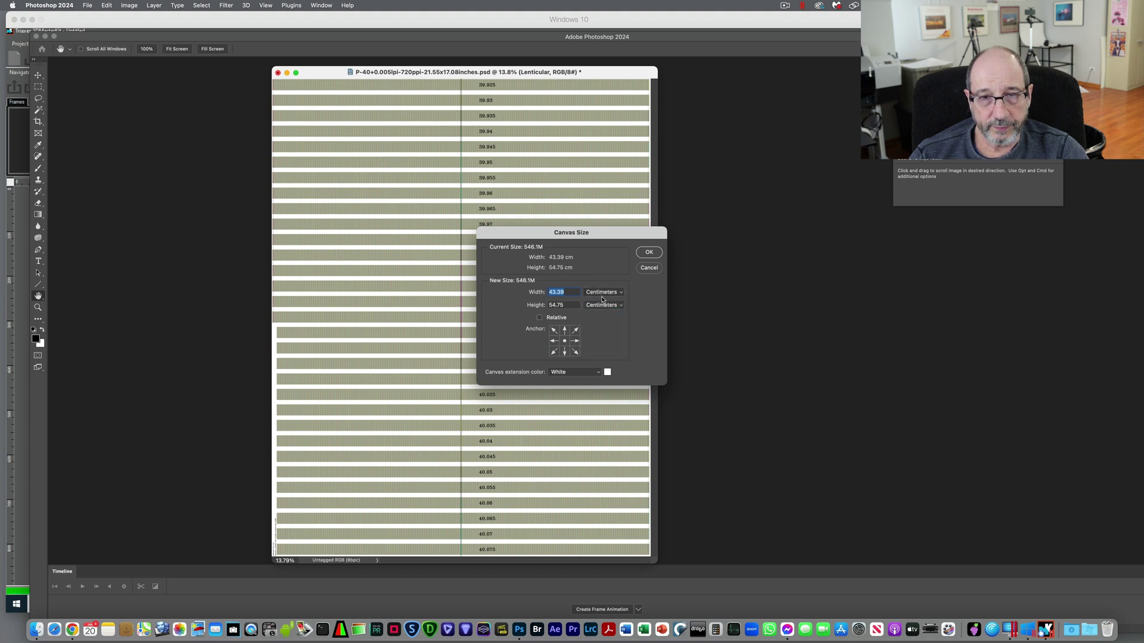
click(602, 294)
click(596, 285)
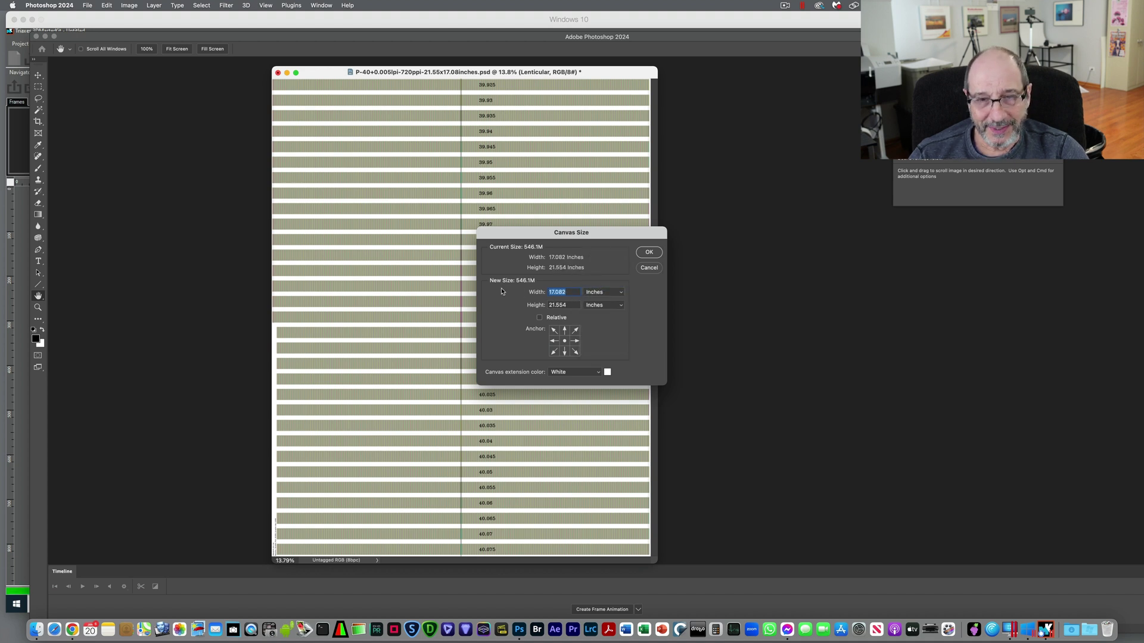
text(16)
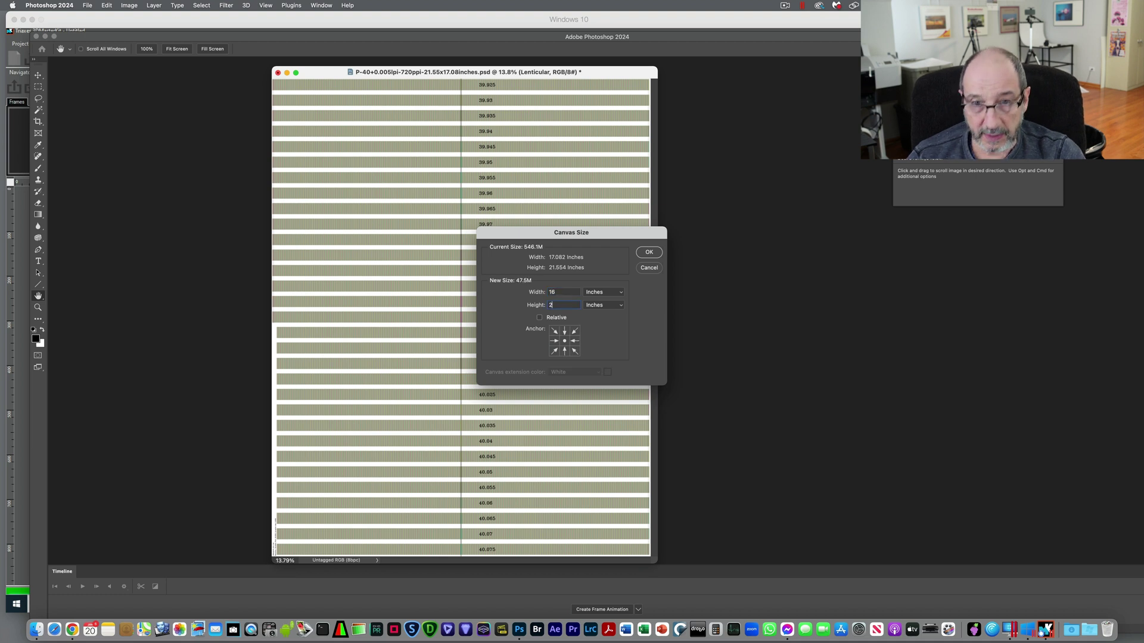
click(649, 253)
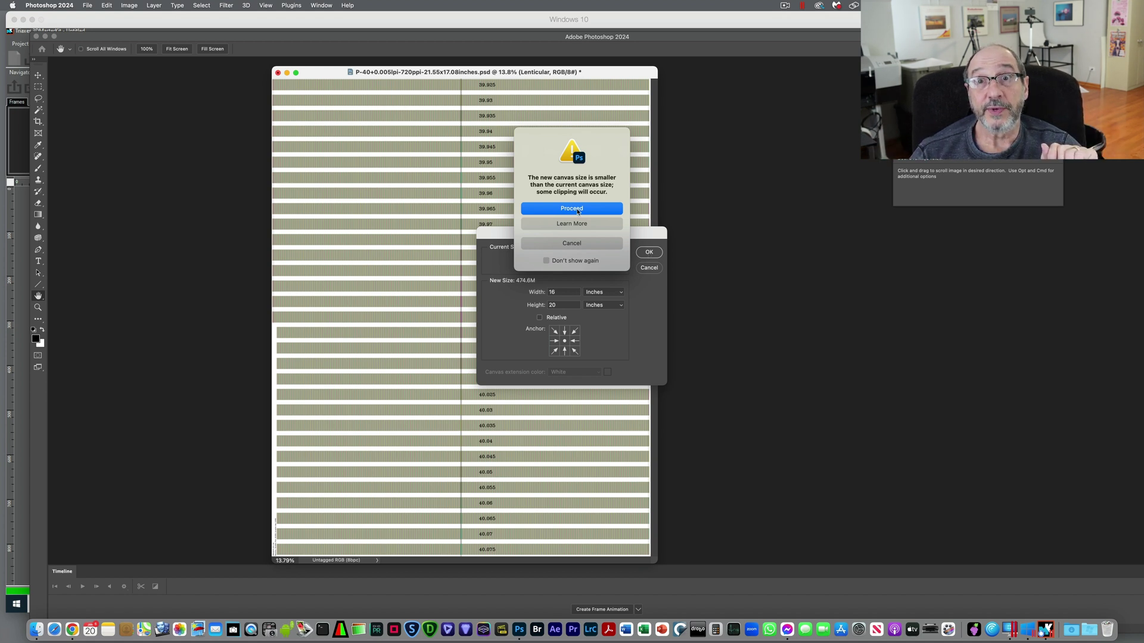
click(578, 209)
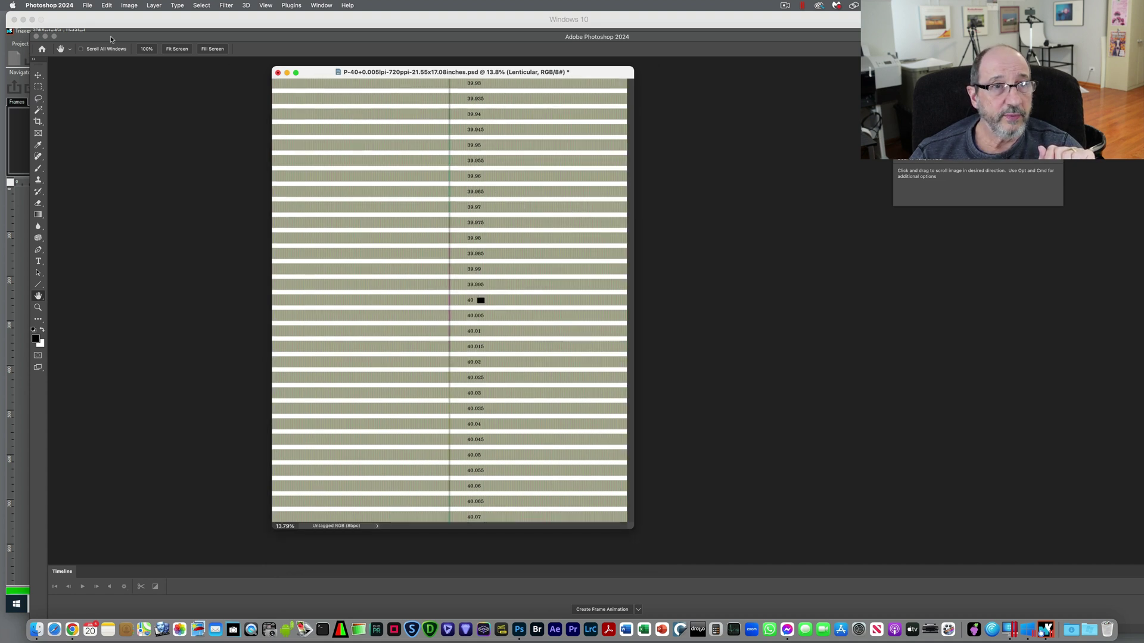
Step: Set up printing on the EPSON Epson Stylus Pro 4900 with the Lenticular Sheet (17x22) preset and save the printer settings
click(88, 5)
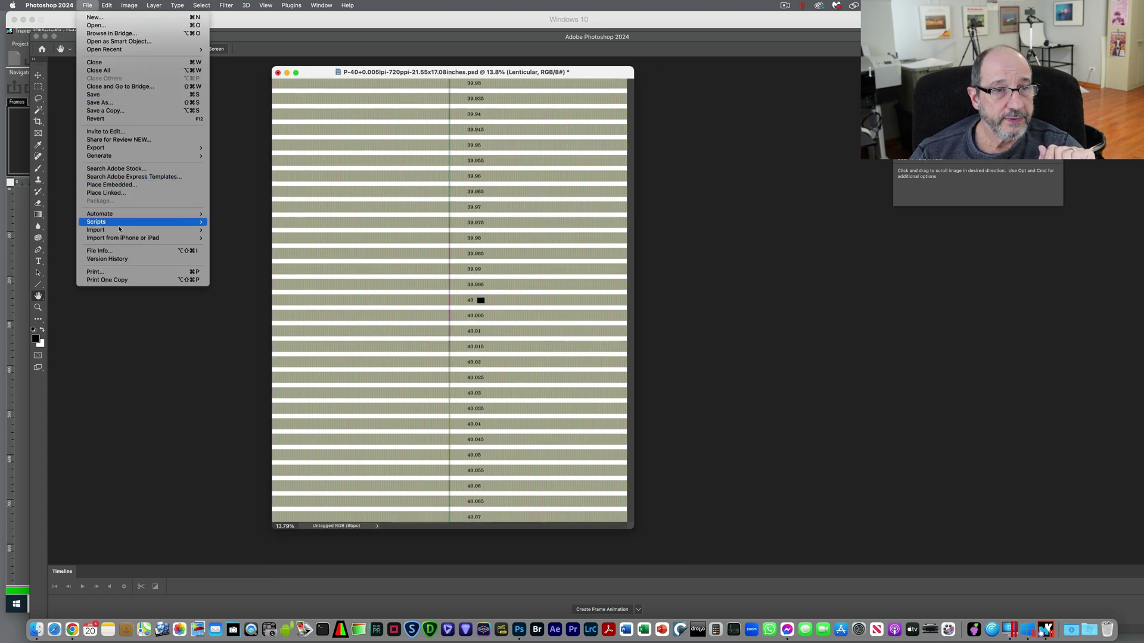
click(121, 273)
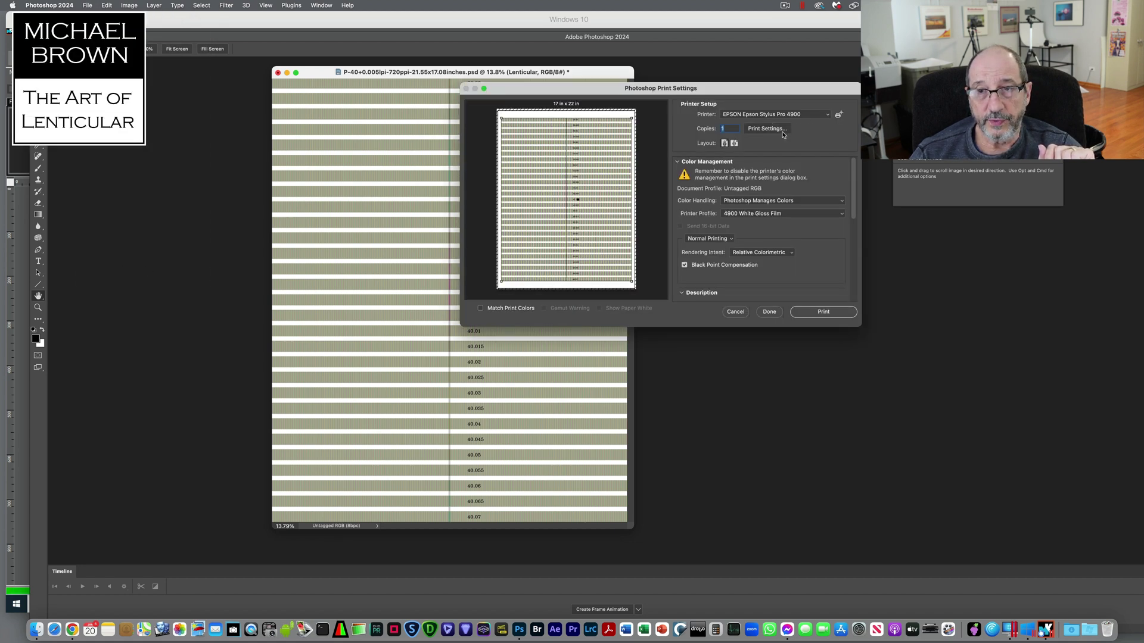
click(778, 129)
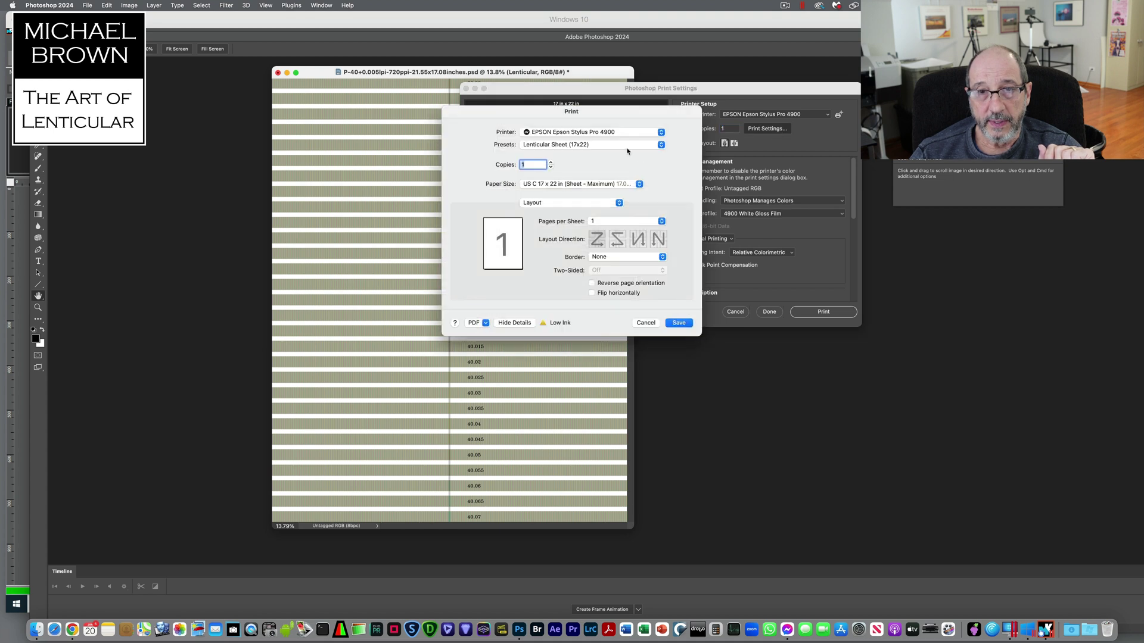
click(624, 146)
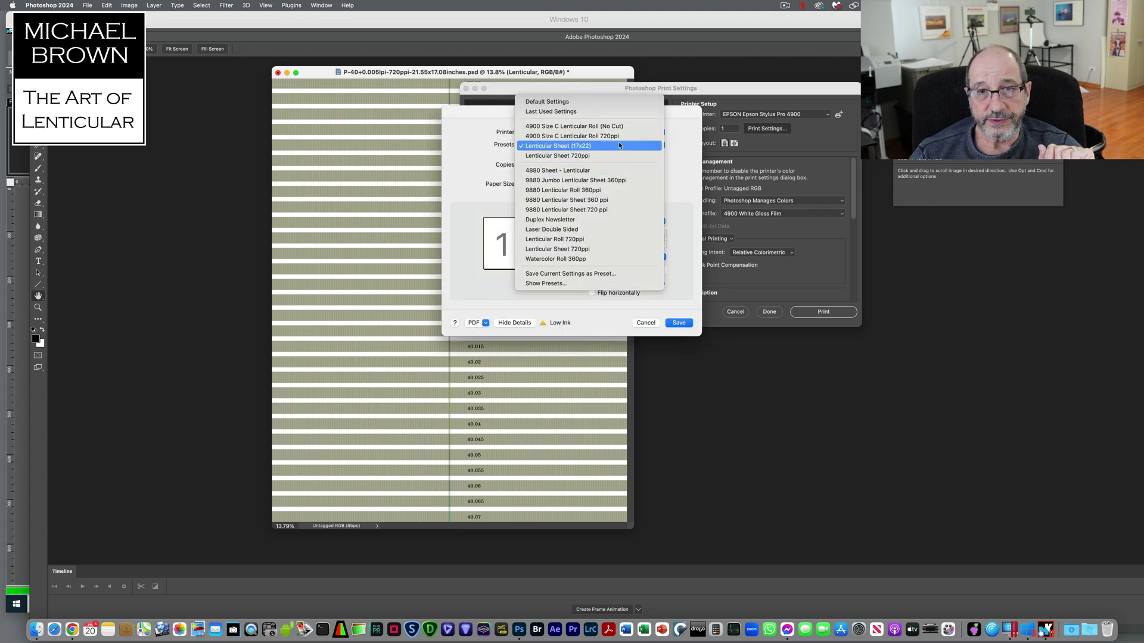
click(619, 145)
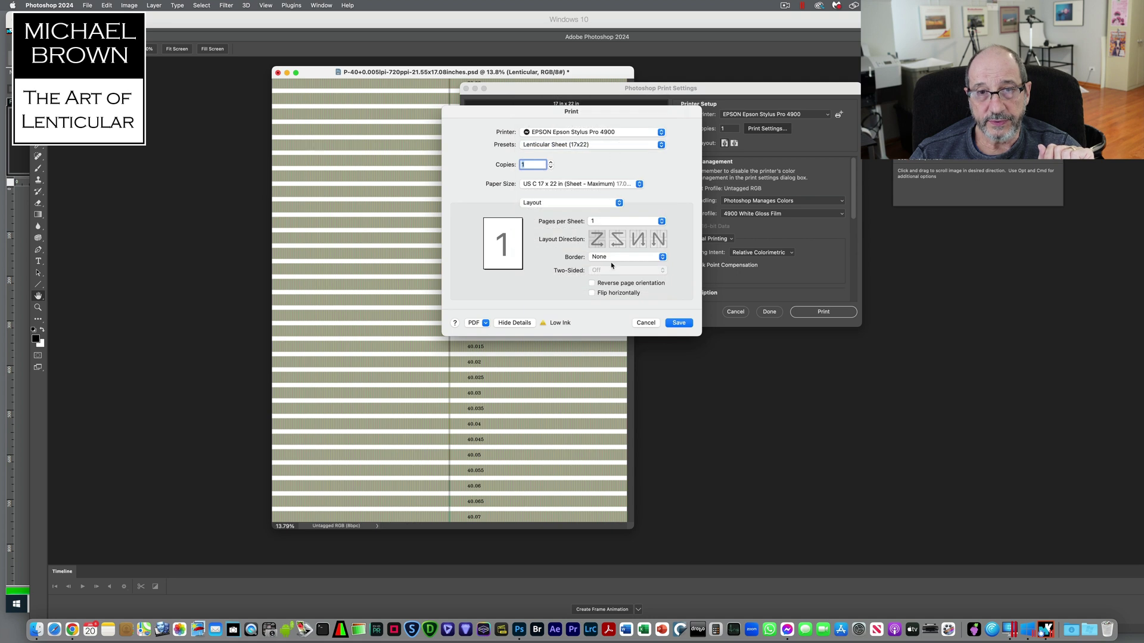
click(679, 324)
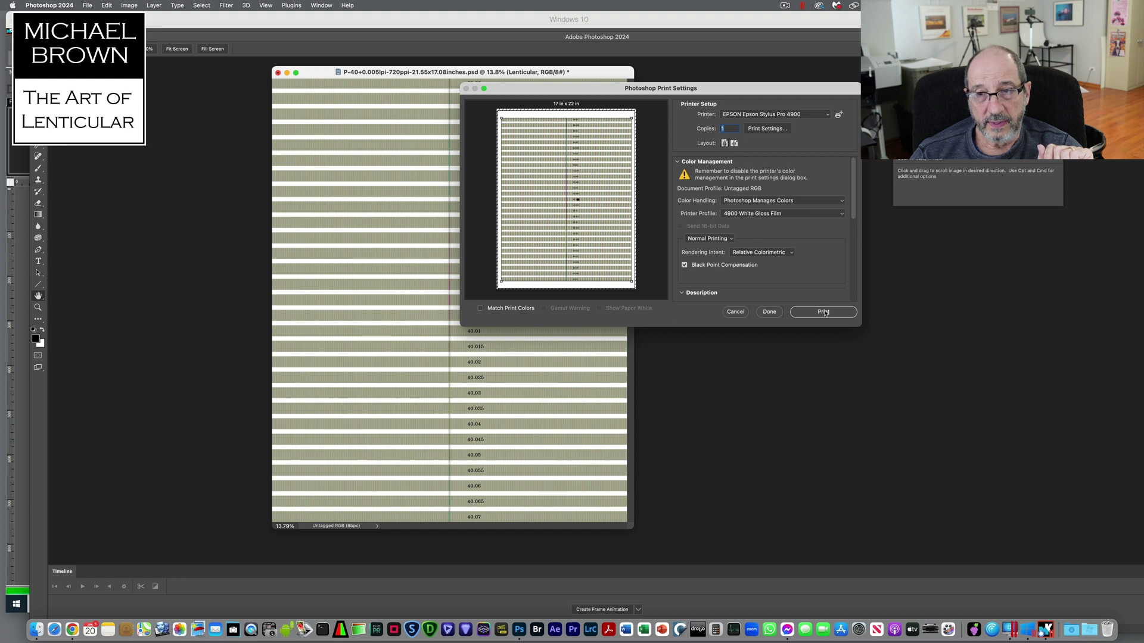